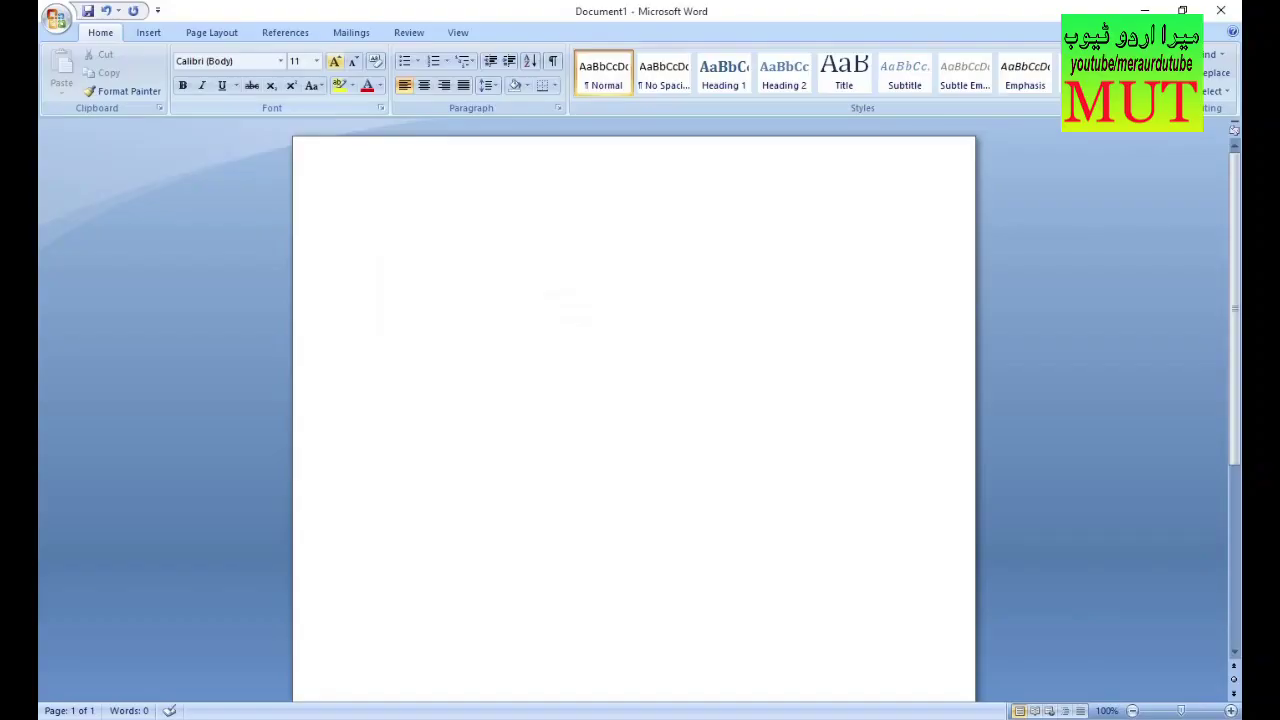
# Step: At 28-point size, type 'Hello Friends' and 'Welcome to Mera Urdu Tube Channel' on separate lines
pyautogui.click(316, 61)
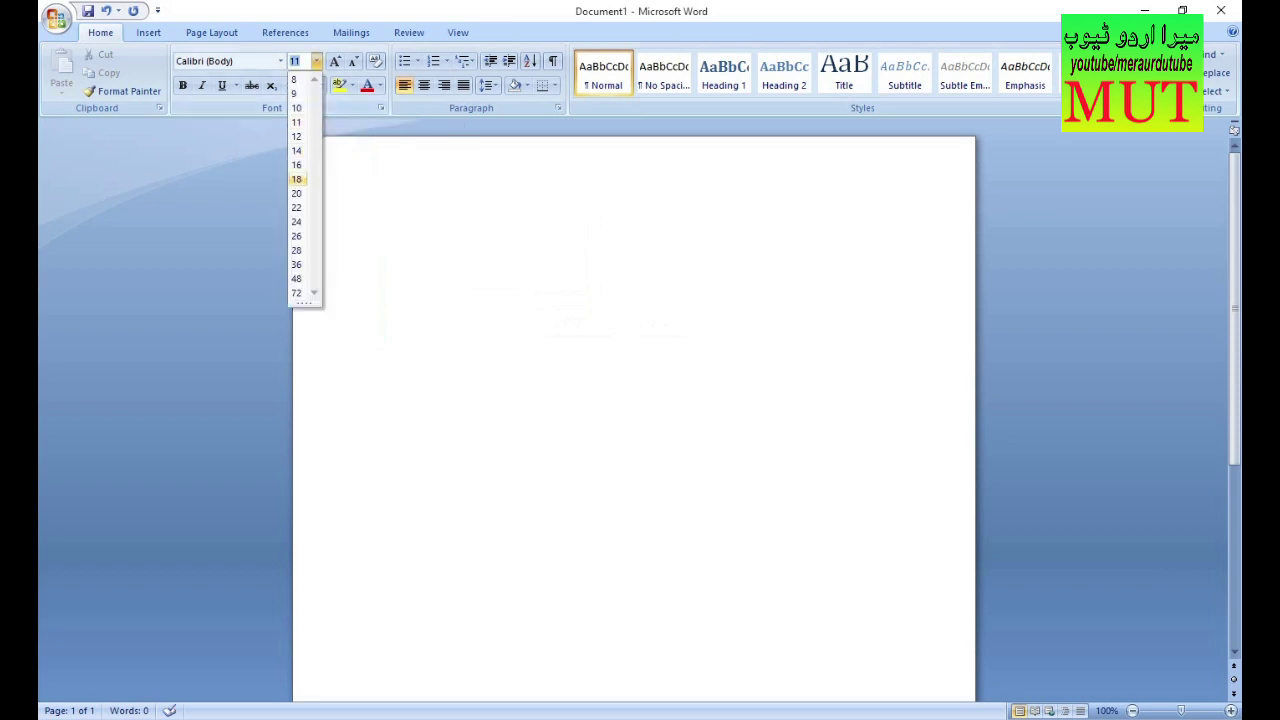
pyautogui.click(296, 250)
pyautogui.write('Hello Frien')
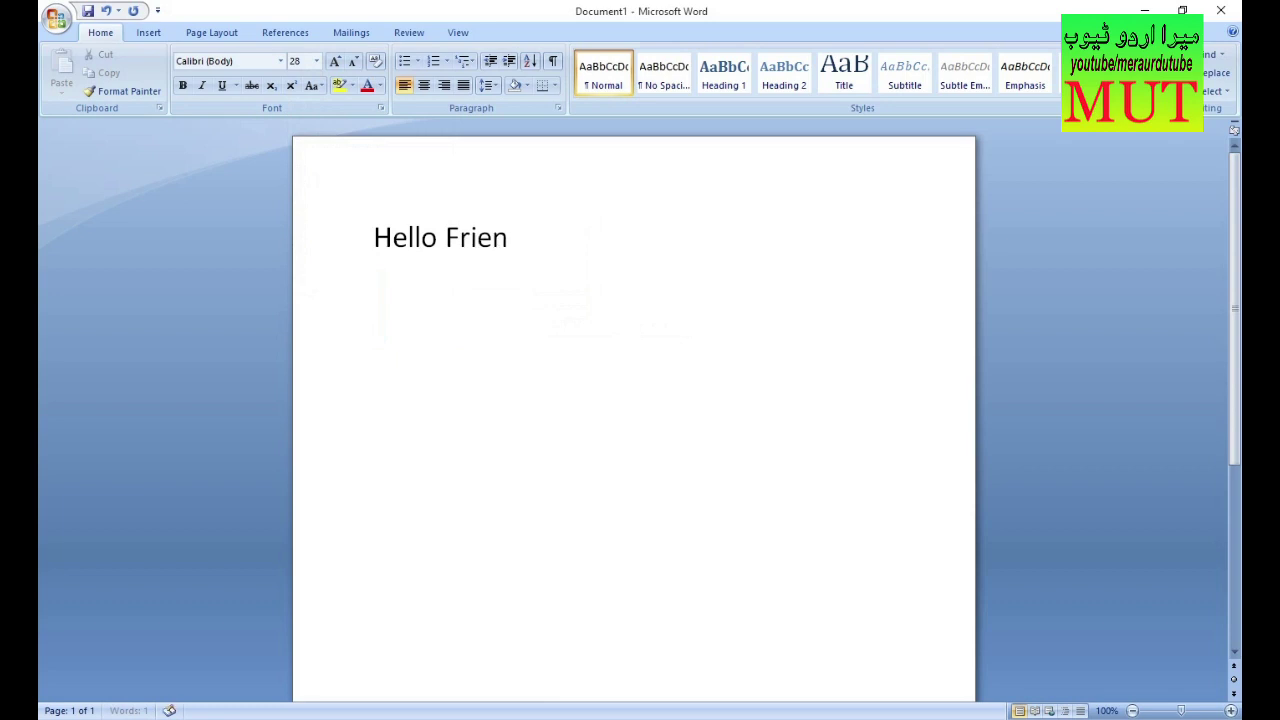
pyautogui.write('ds')
pyautogui.press('Return')
pyautogui.write('Welcome to m')
pyautogui.press('BackSpace')
pyautogui.write('Mera Urdu Tube Channel')
pyautogui.press('Return')
pyautogui.press('Return')
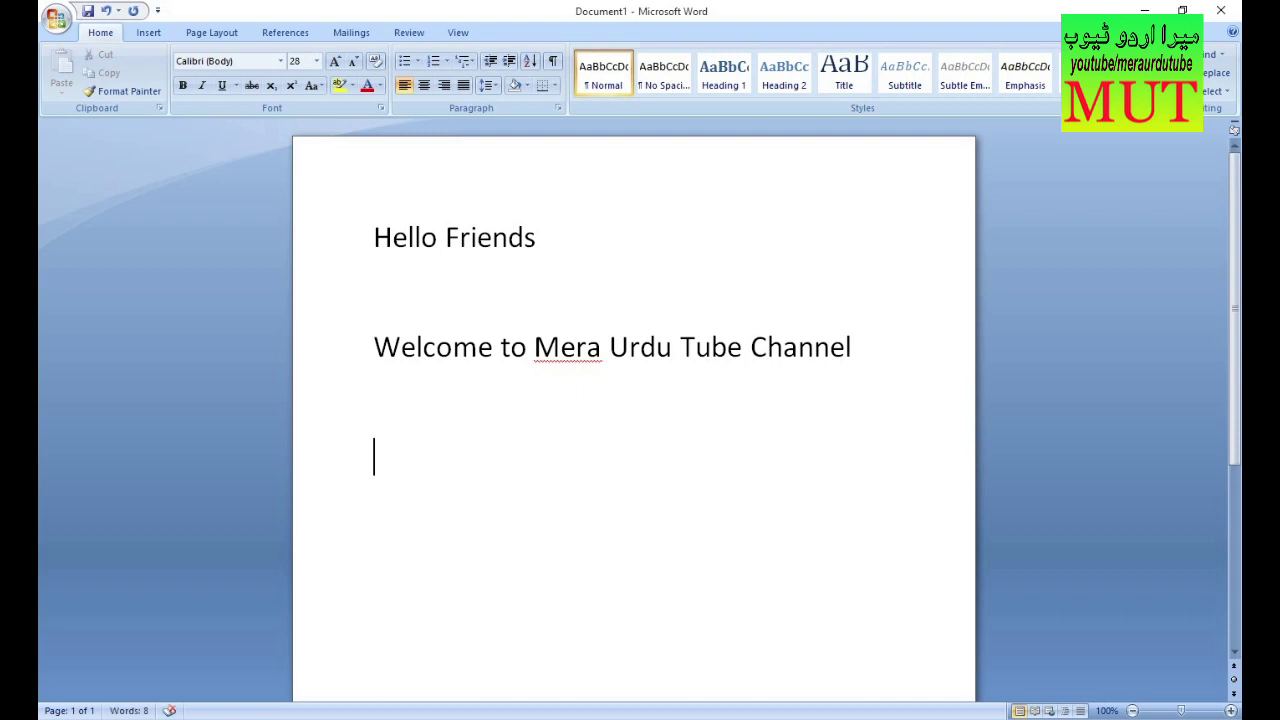
# Step: Select both typed lines, then deselect and dismiss the shortcut menu
pyautogui.moveTo(374, 237); pyautogui.dragTo(852, 347)
pyautogui.click(374, 400)
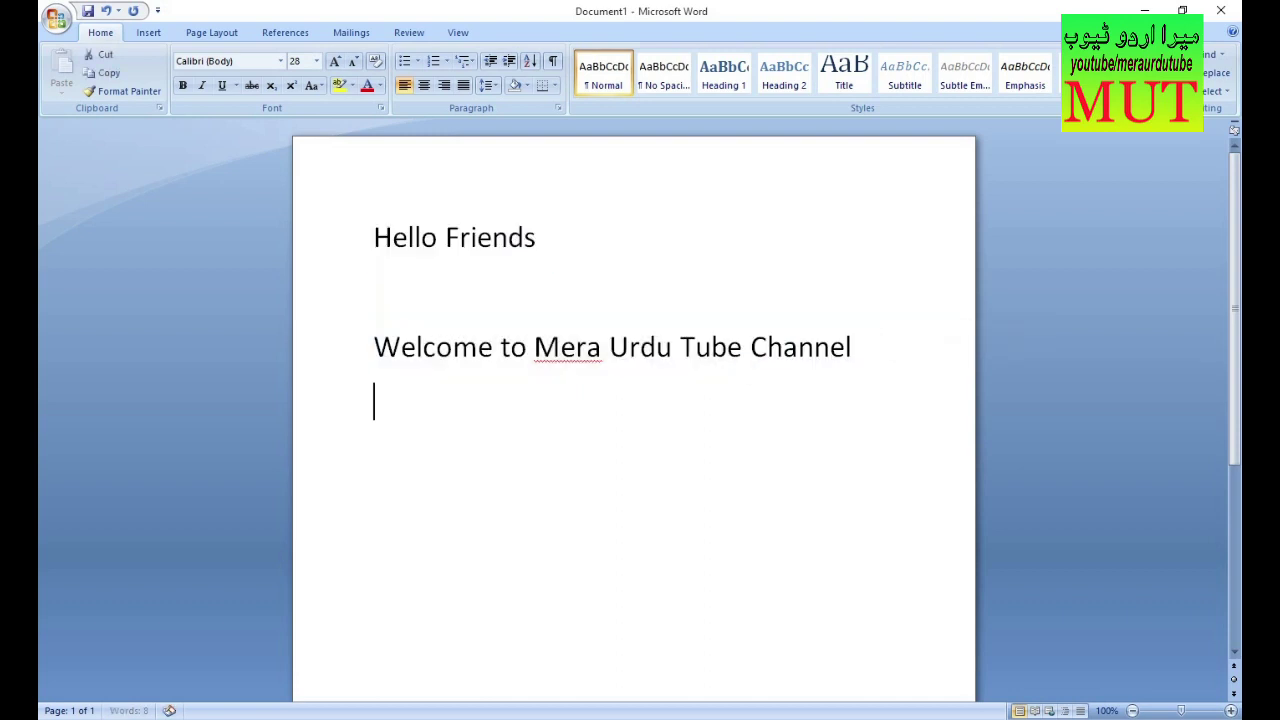
pyautogui.rightClick(594, 378)
pyautogui.press('Escape')
# Step: Copy the Welcome line and paste it twice on the empty line below
pyautogui.moveTo(374, 347); pyautogui.dragTo(870, 350)
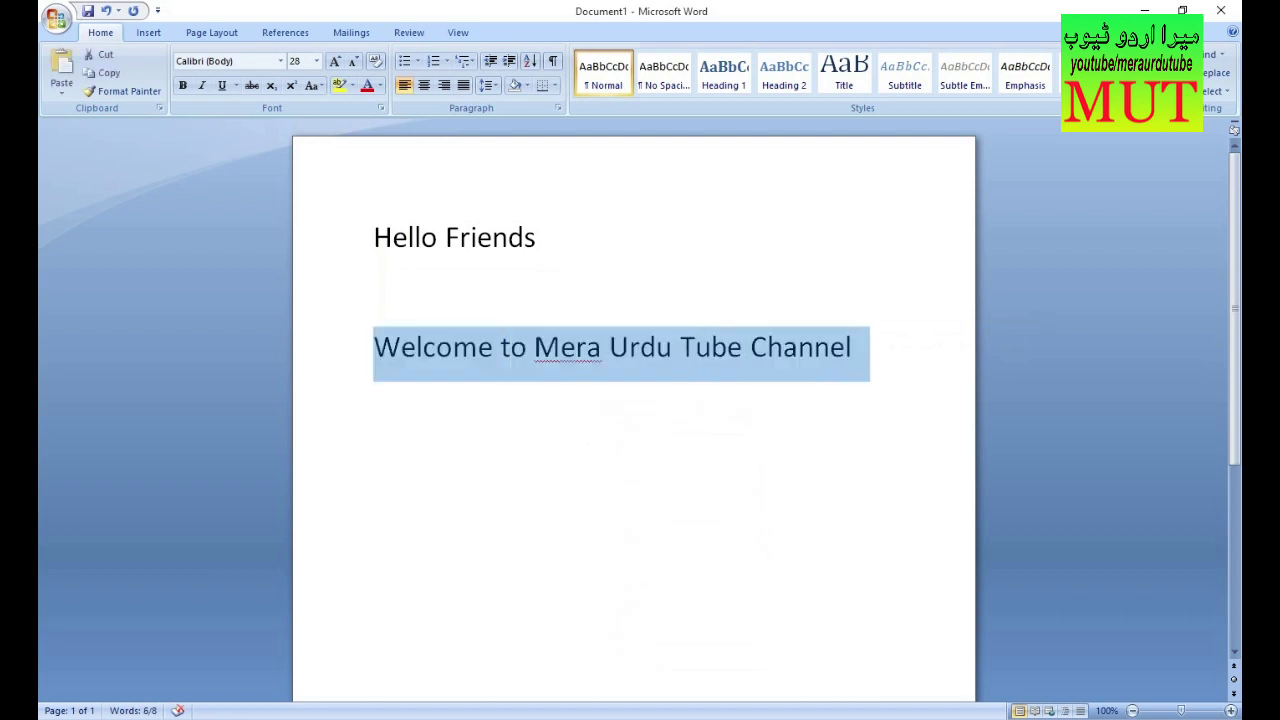
pyautogui.hotkey('ctrl', 'c')
pyautogui.click(374, 400)
pyautogui.hotkey('ctrl', 'v')
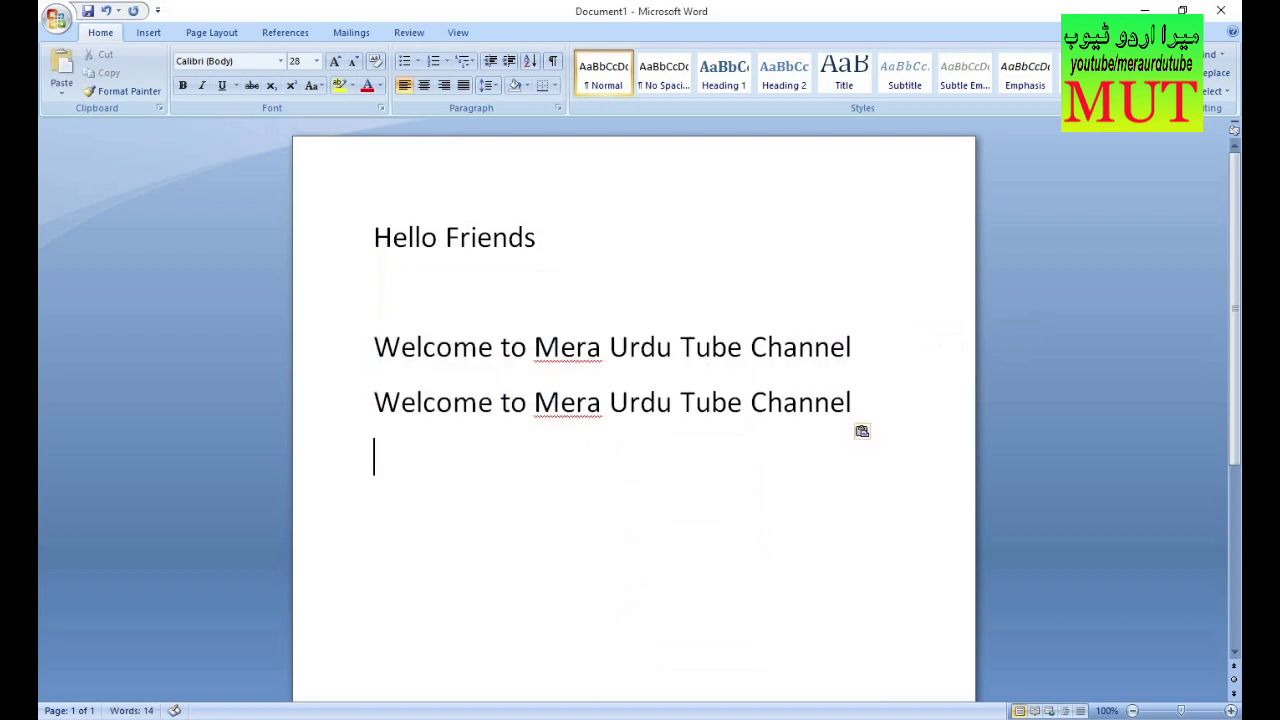
pyautogui.hotkey('ctrl', 'v')
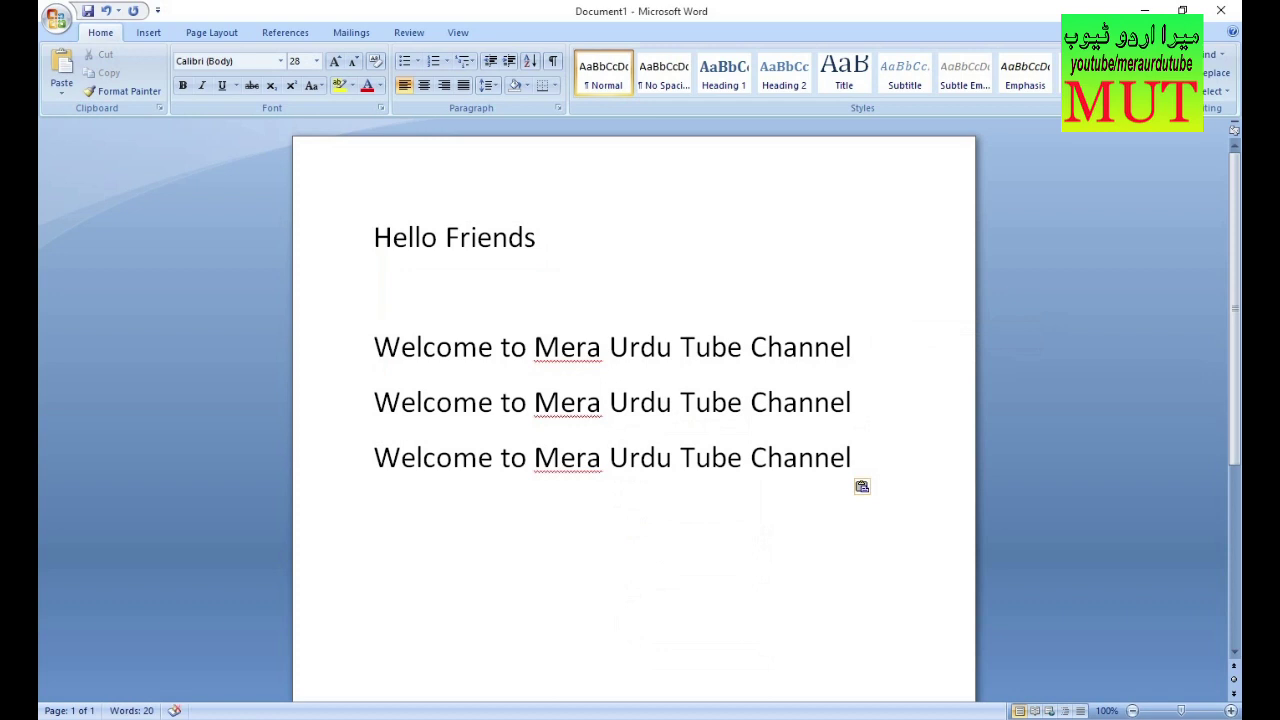
# Step: Select all three welcome lines, then clear the selection and scroll to review
pyautogui.moveTo(374, 347)
pyautogui.mouseDown()
pyautogui.moveTo(605, 350)
pyautogui.moveTo(860, 405)
pyautogui.moveTo(870, 488)
pyautogui.mouseUp()
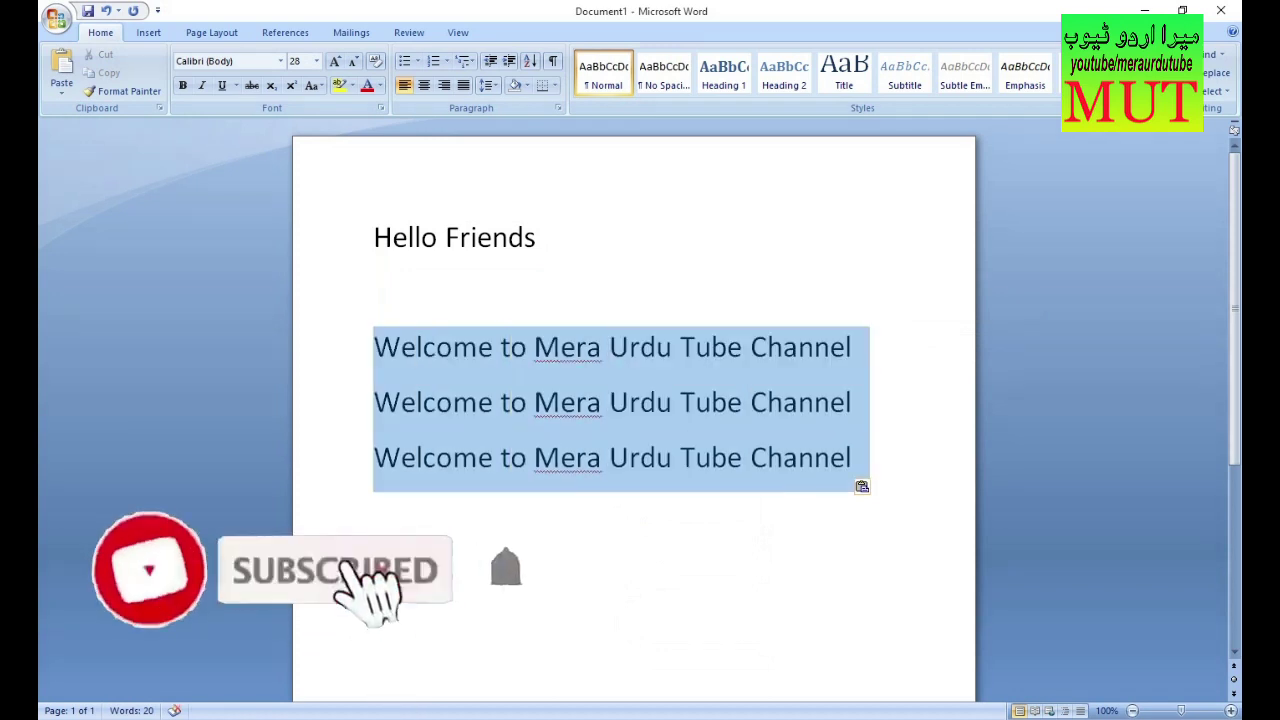
pyautogui.click(537, 237)
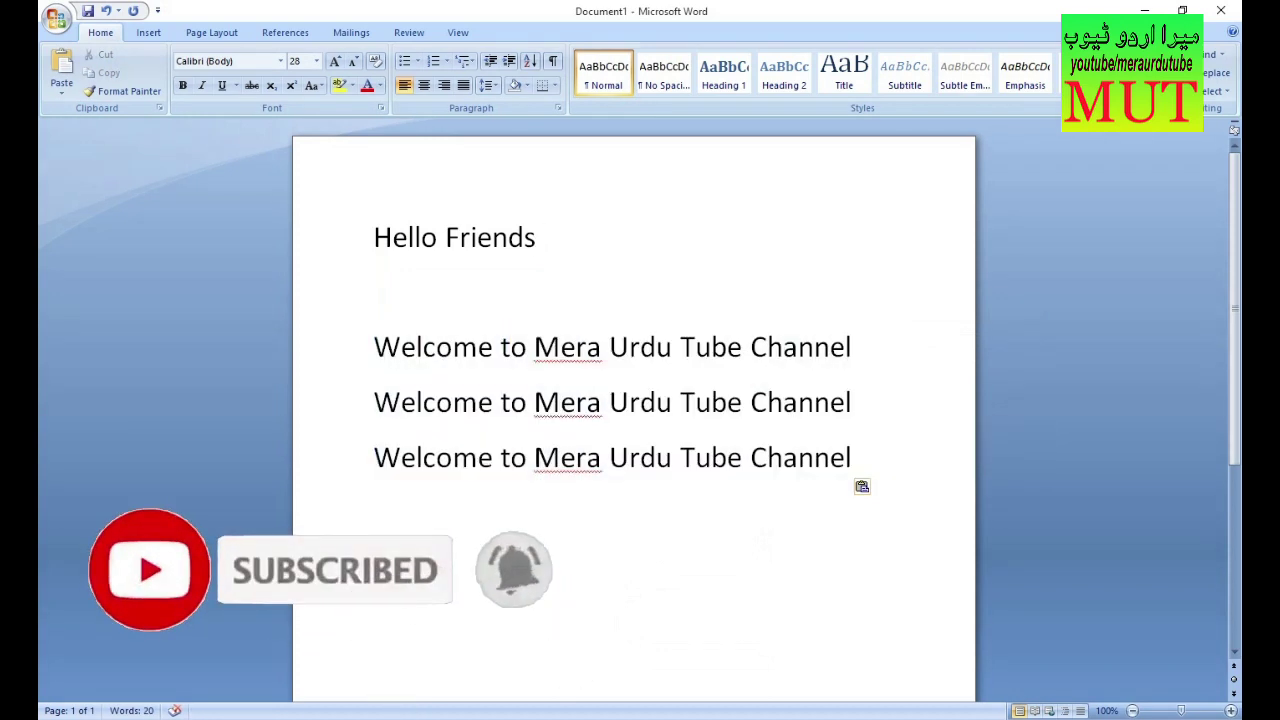
pyautogui.scroll(-3, 633, 400)
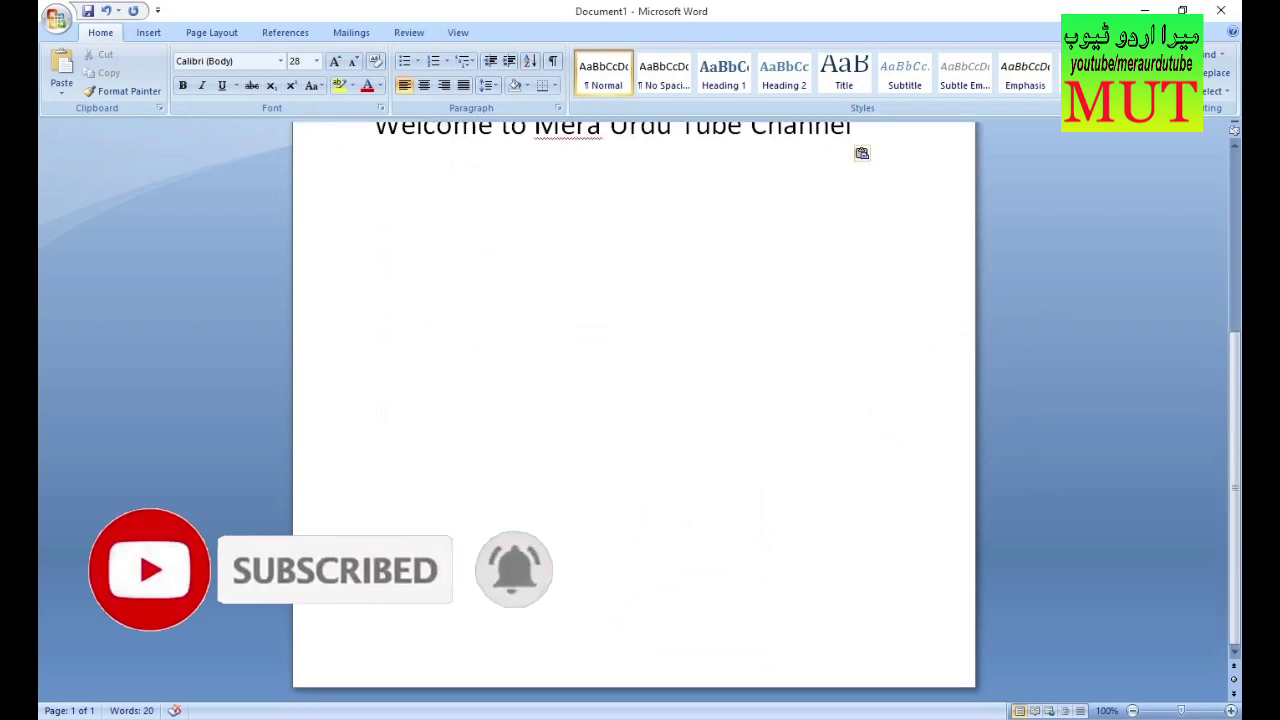
pyautogui.scroll(5, 633, 400)
pyautogui.scroll(2, 633, 400)
pyautogui.scroll(-1, 633, 400)
pyautogui.scroll(1, 633, 400)
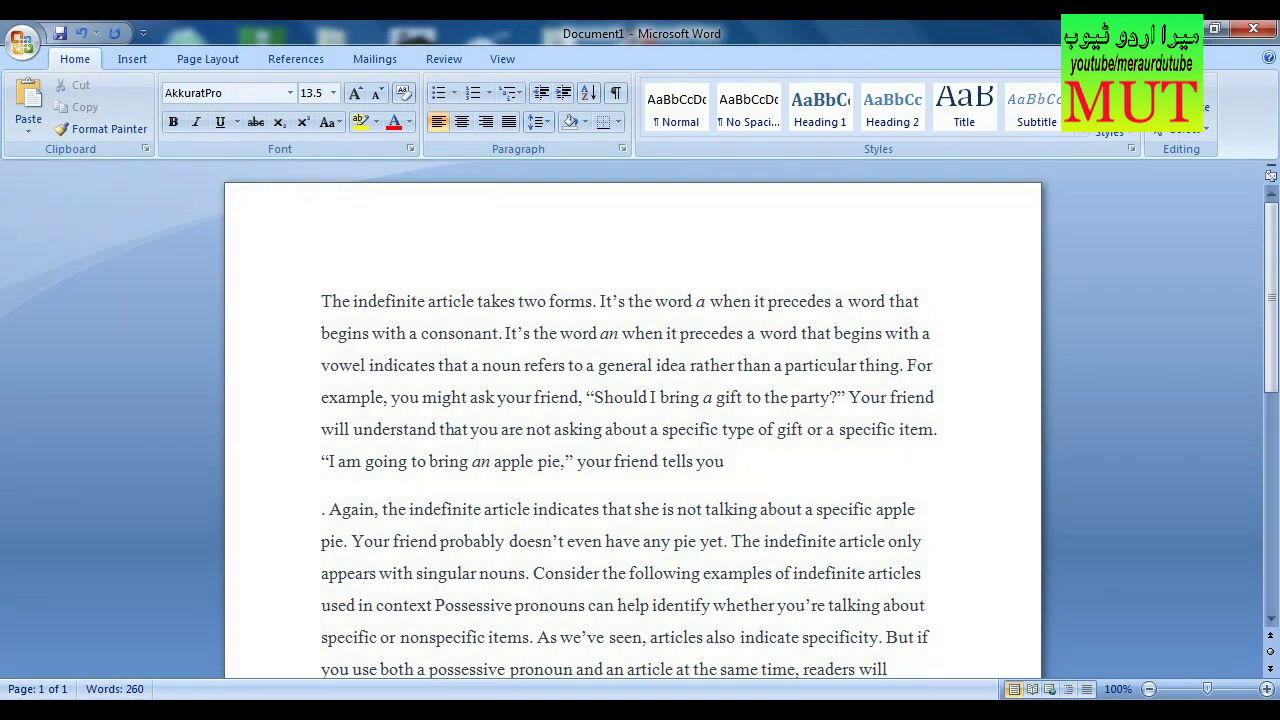
# Step: Select all 260 words with Ctrl+A and scroll through to check the highlight
pyautogui.hotkey('ctrl', 'a')
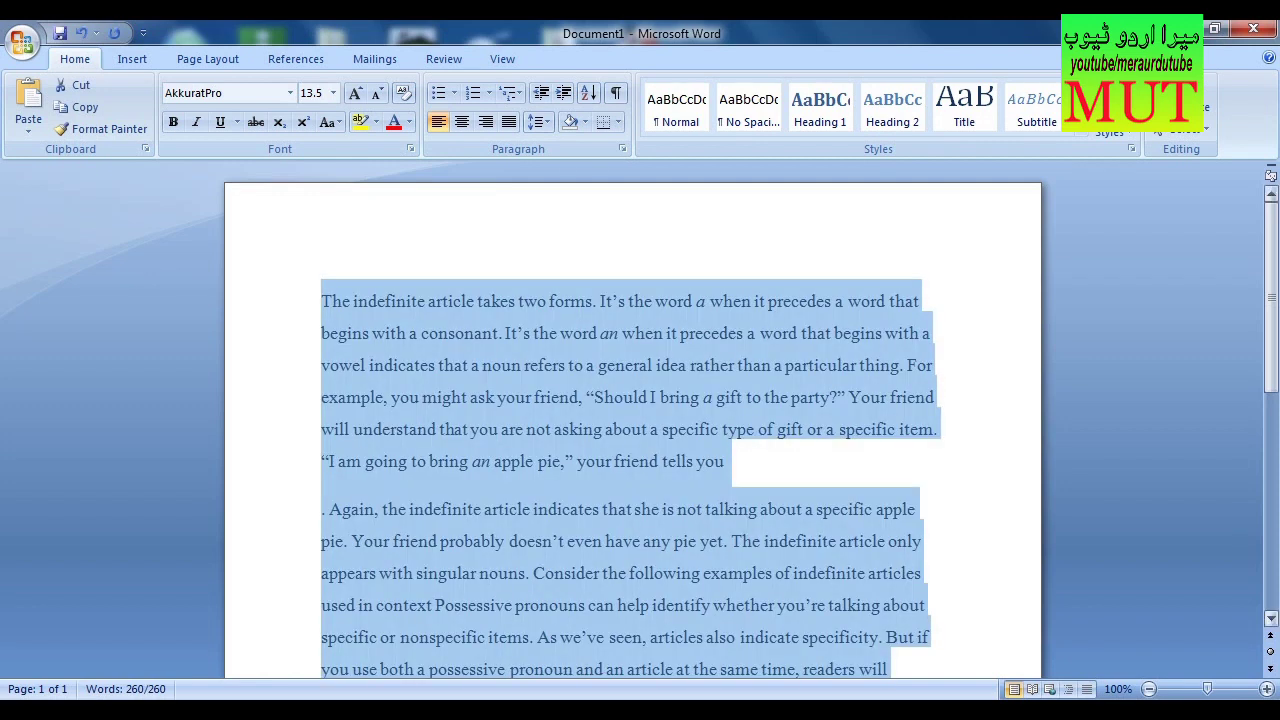
pyautogui.scroll(-5, 630, 420)
pyautogui.scroll(-1, 630, 420)
pyautogui.scroll(2, 630, 420)
pyautogui.scroll(6, 630, 420)
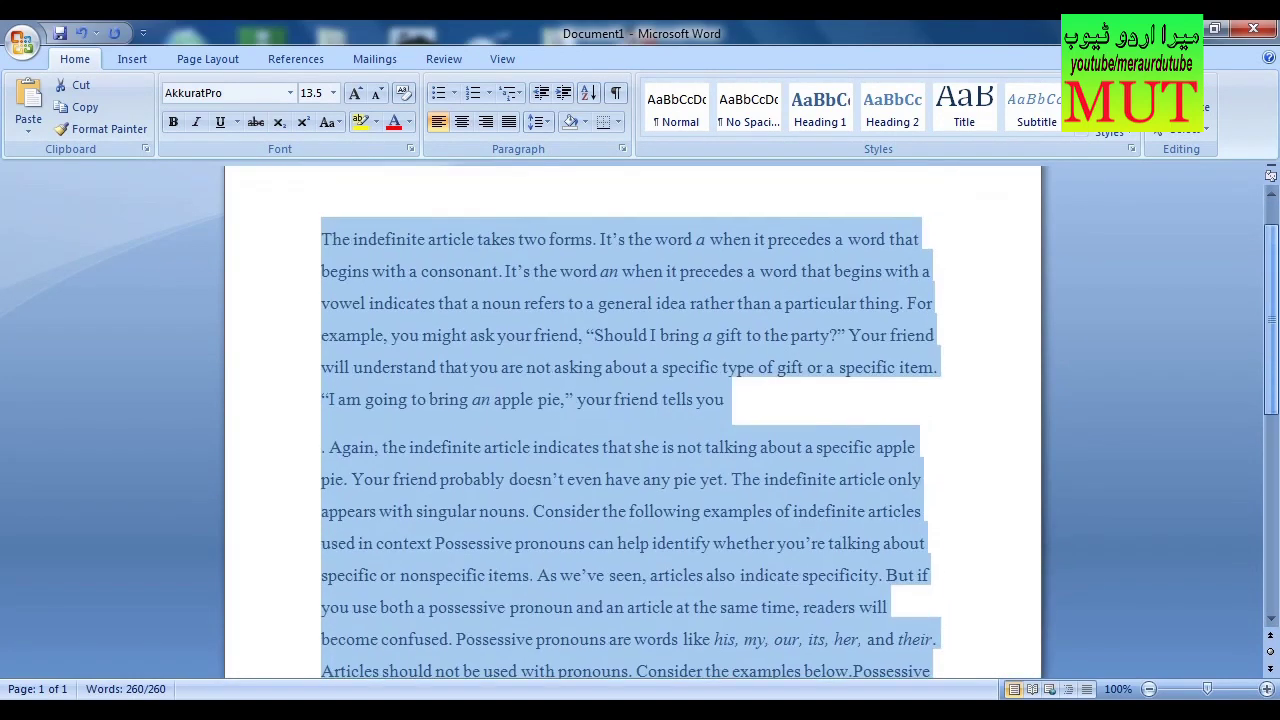
pyautogui.scroll(-1, 630, 420)
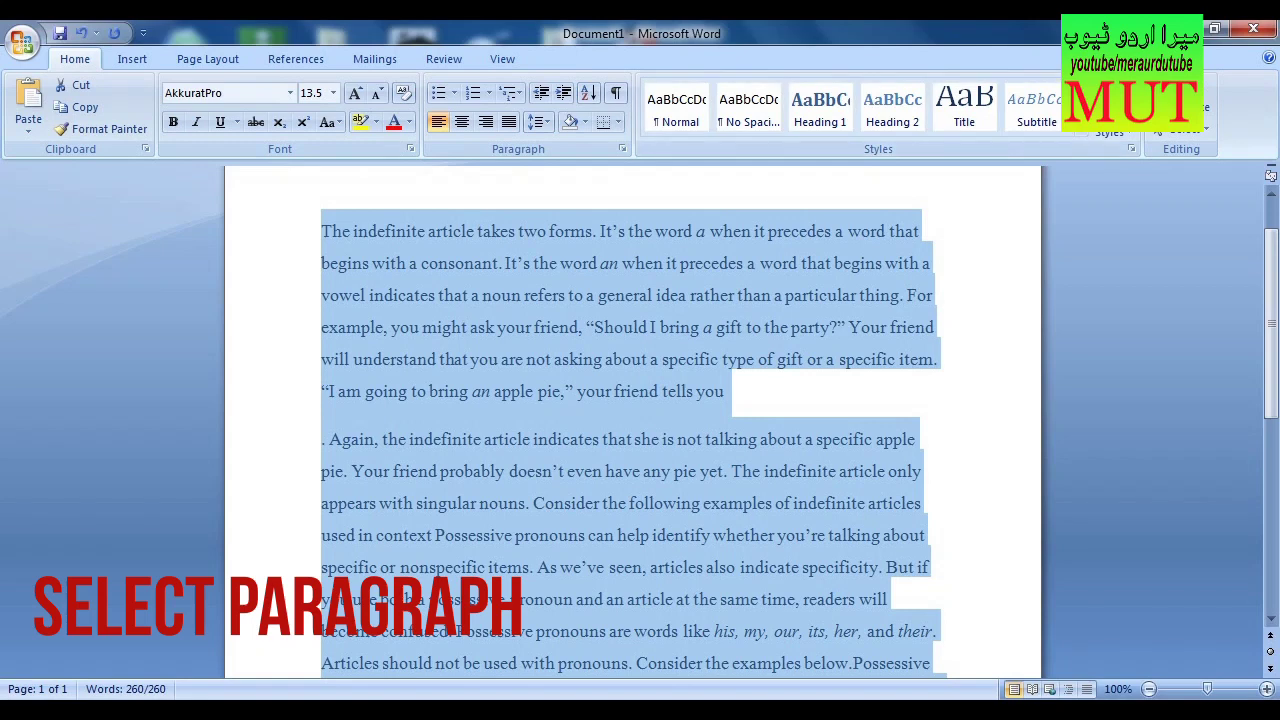
# Step: Deselect everything, select the word 'indicates', then the whole first paragraph, then deselect
pyautogui.click(764, 439)
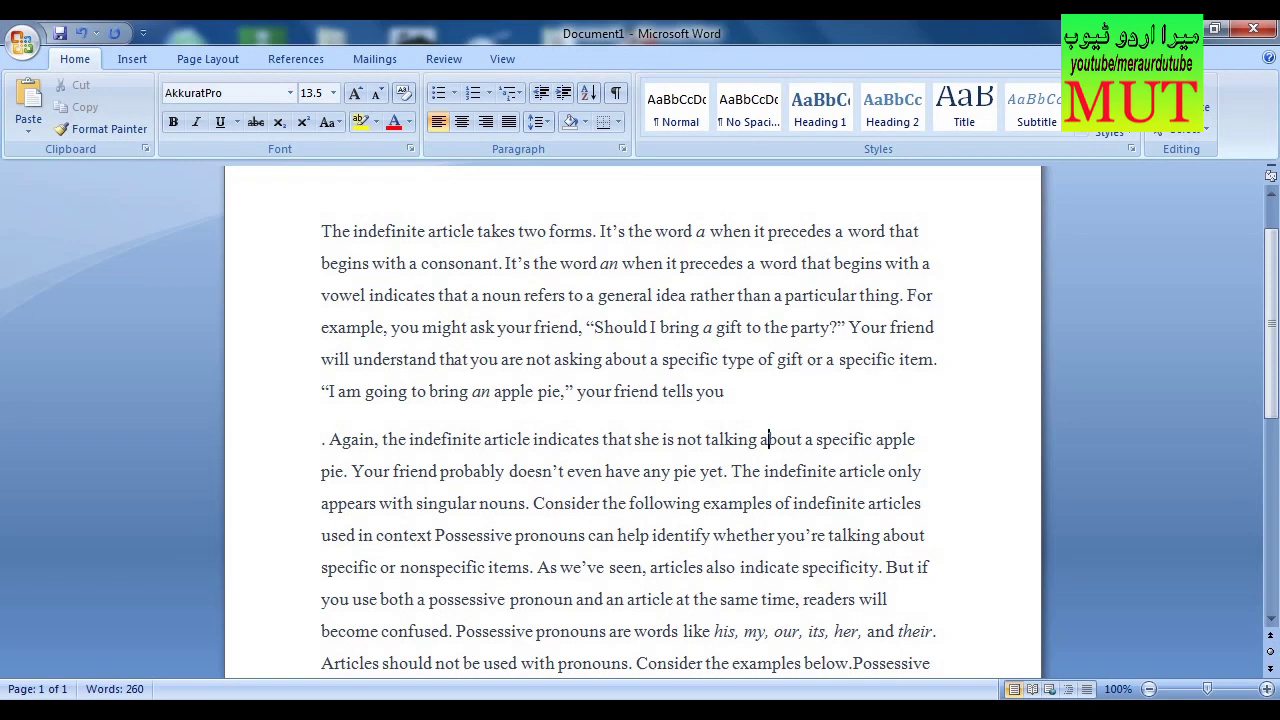
pyautogui.doubleClick(415, 295)
pyautogui.tripleClick(430, 263)
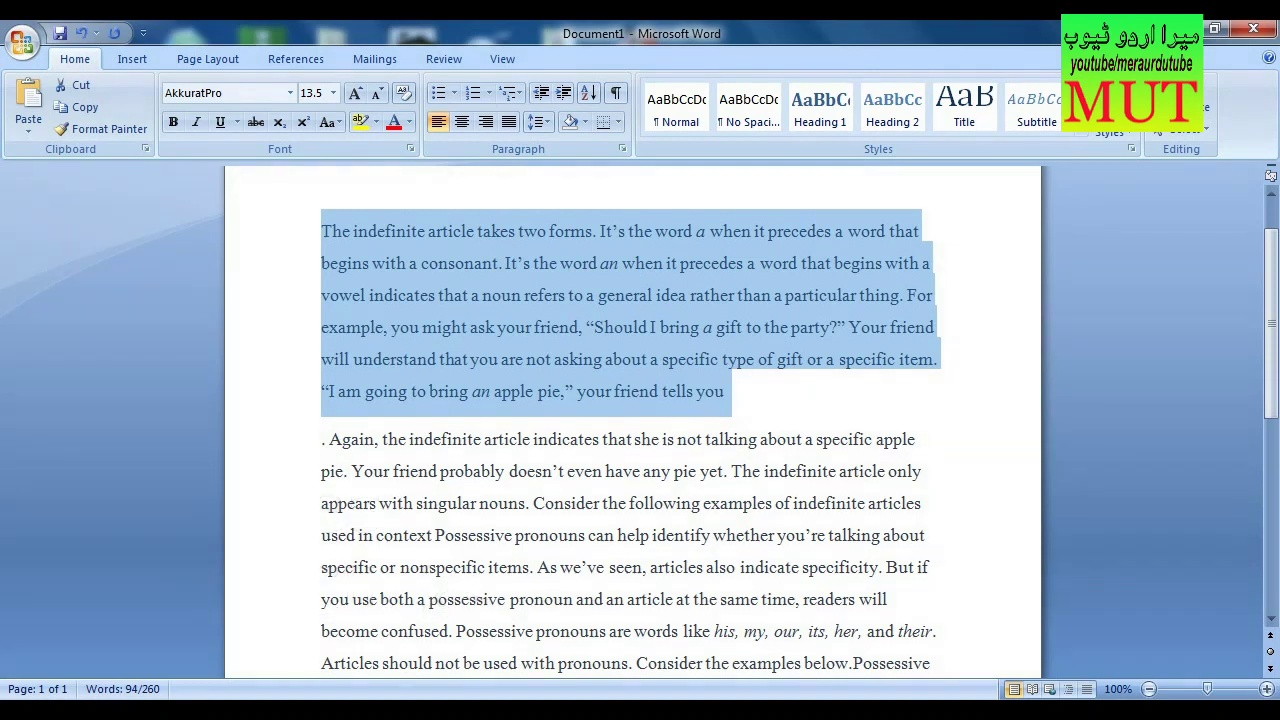
pyautogui.click(725, 391)
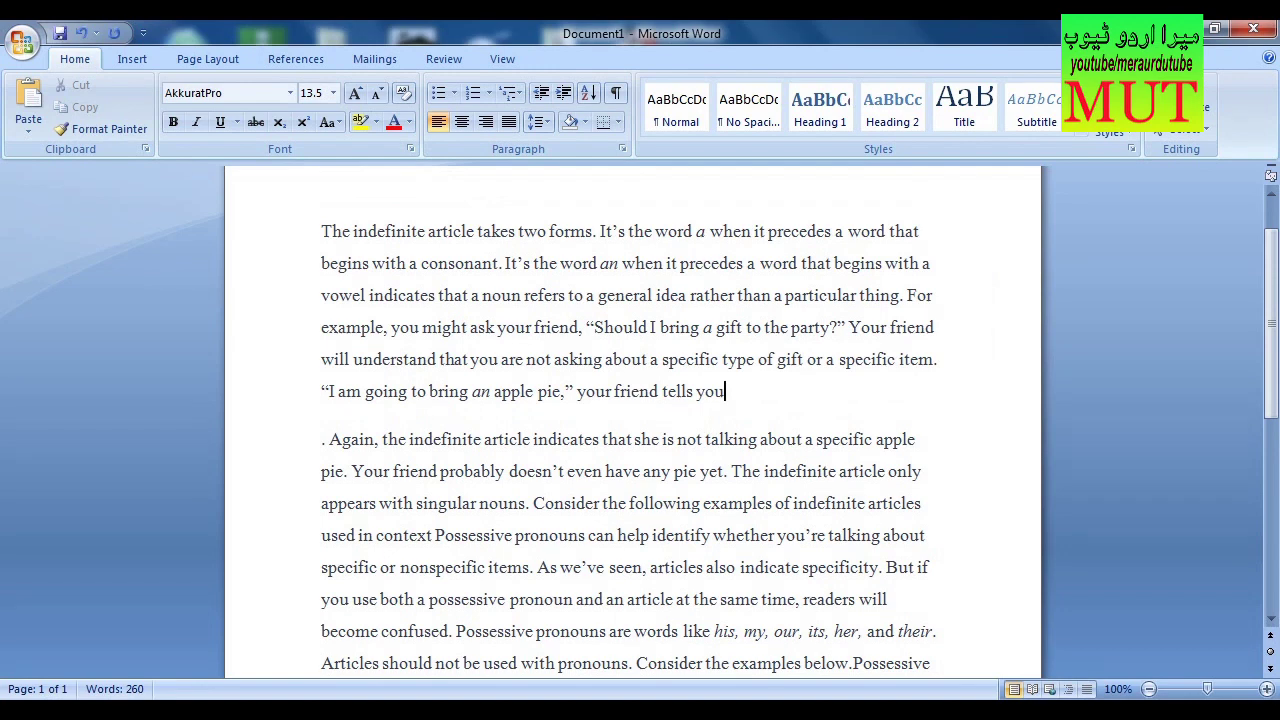
# Step: Select the first paragraph by triple-click, then again from its start with Ctrl+Shift+Down
pyautogui.tripleClick(644, 263)
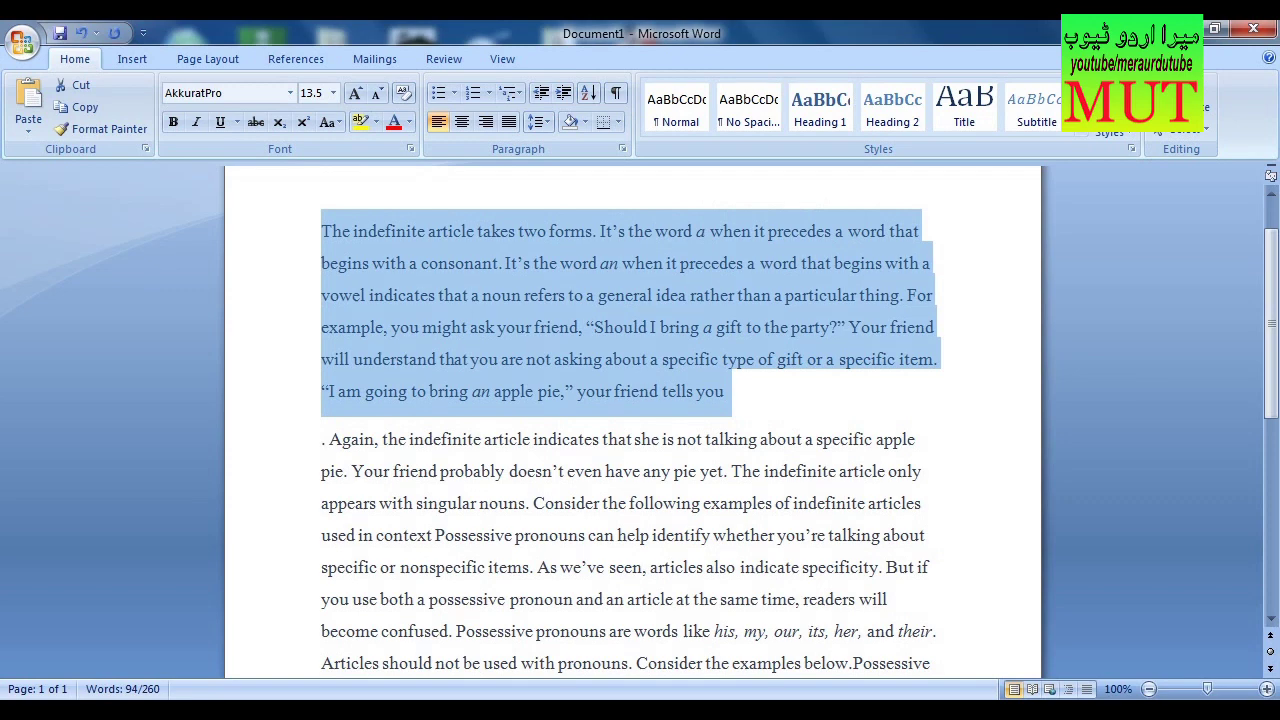
pyautogui.press('Right')
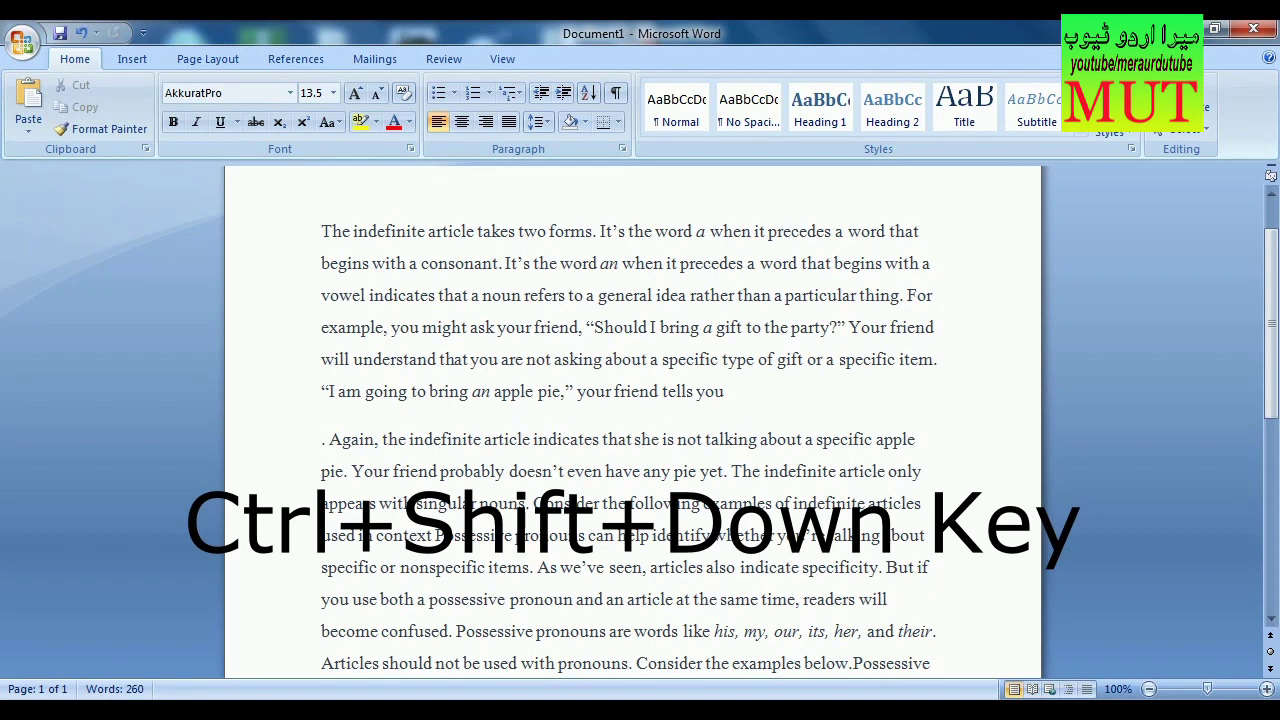
pyautogui.hotkey('ctrl', 'shift', 'Down')
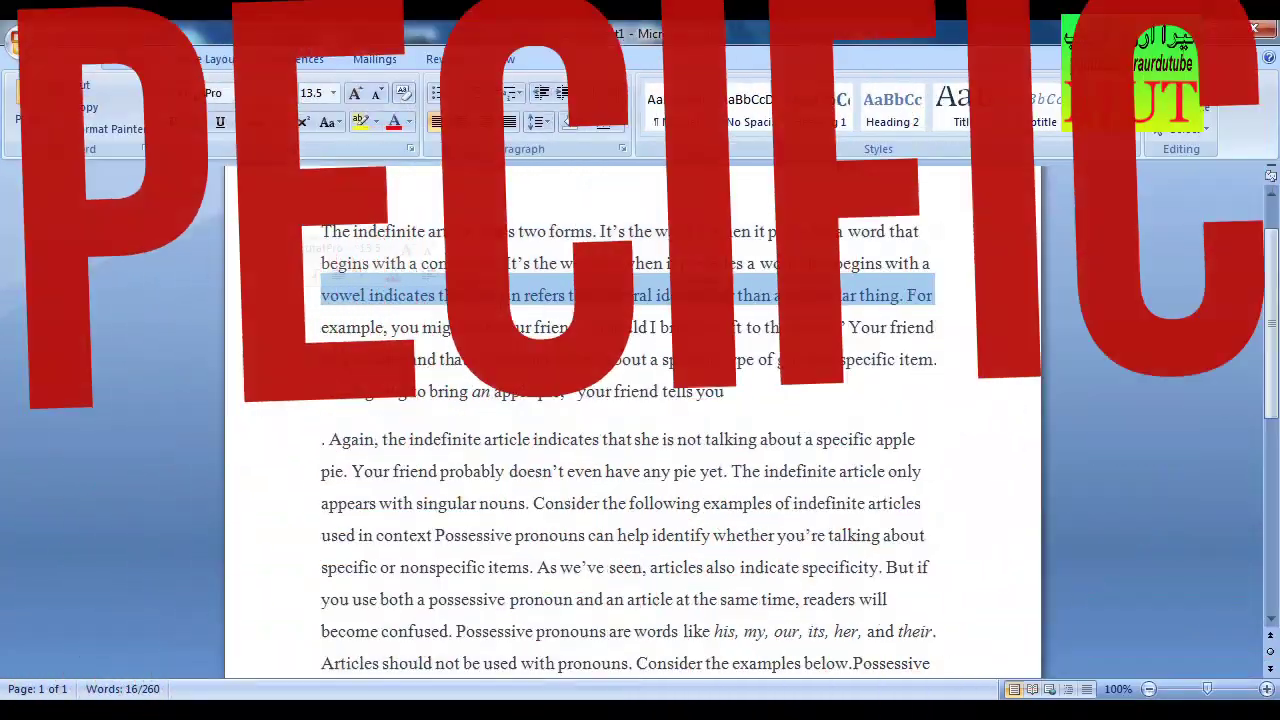
pyautogui.click(364, 359)
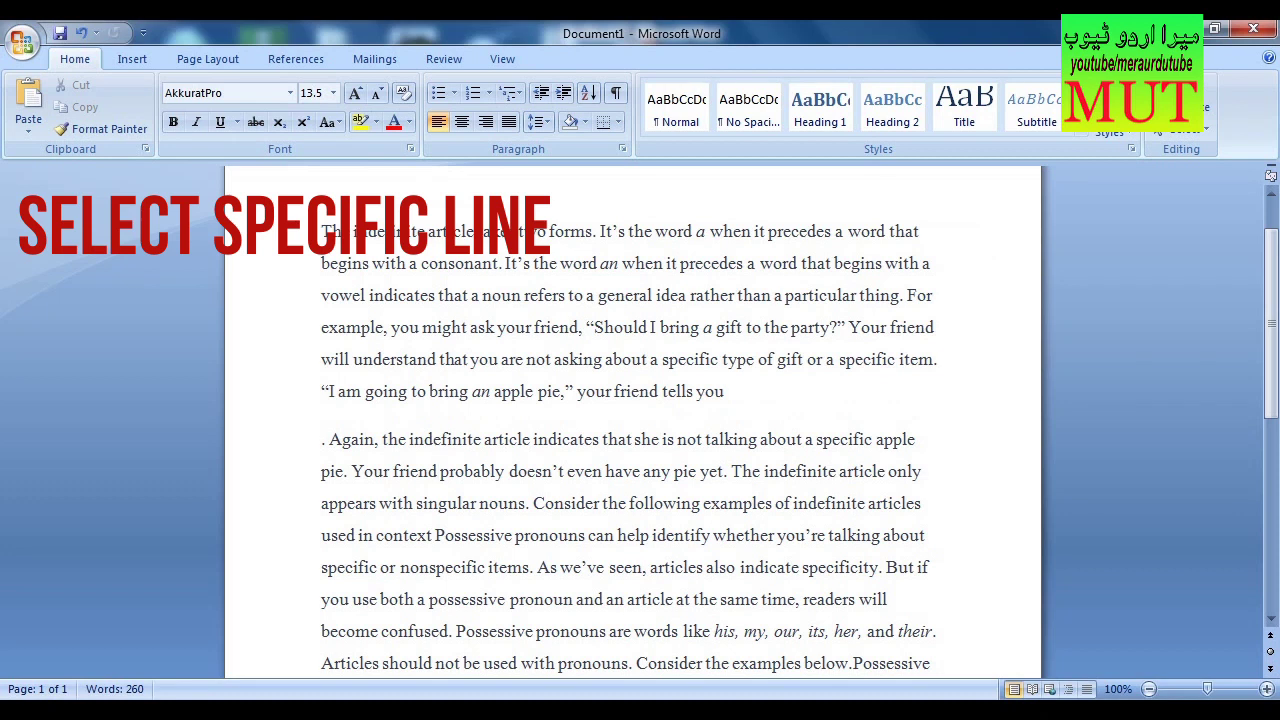
# Step: Select a full line with Shift+Down, then look up 'doesn't' in the Research pane
pyautogui.click(321, 295)
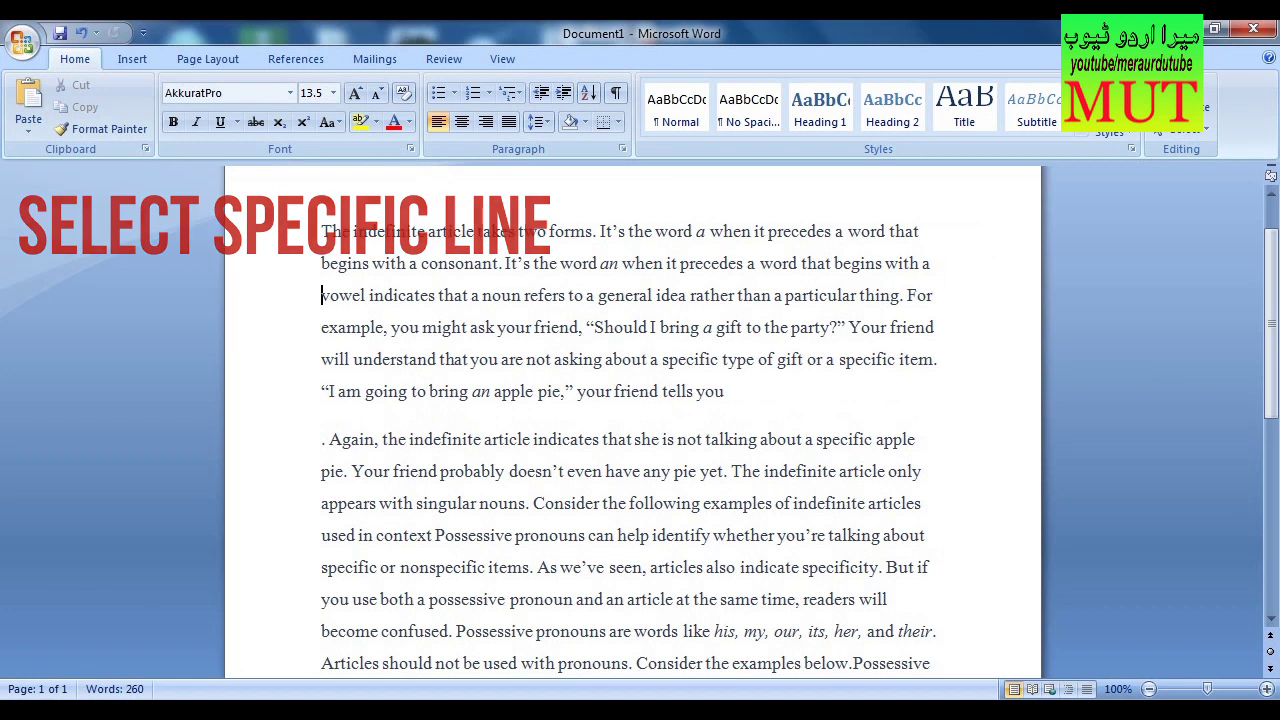
pyautogui.click(321, 439)
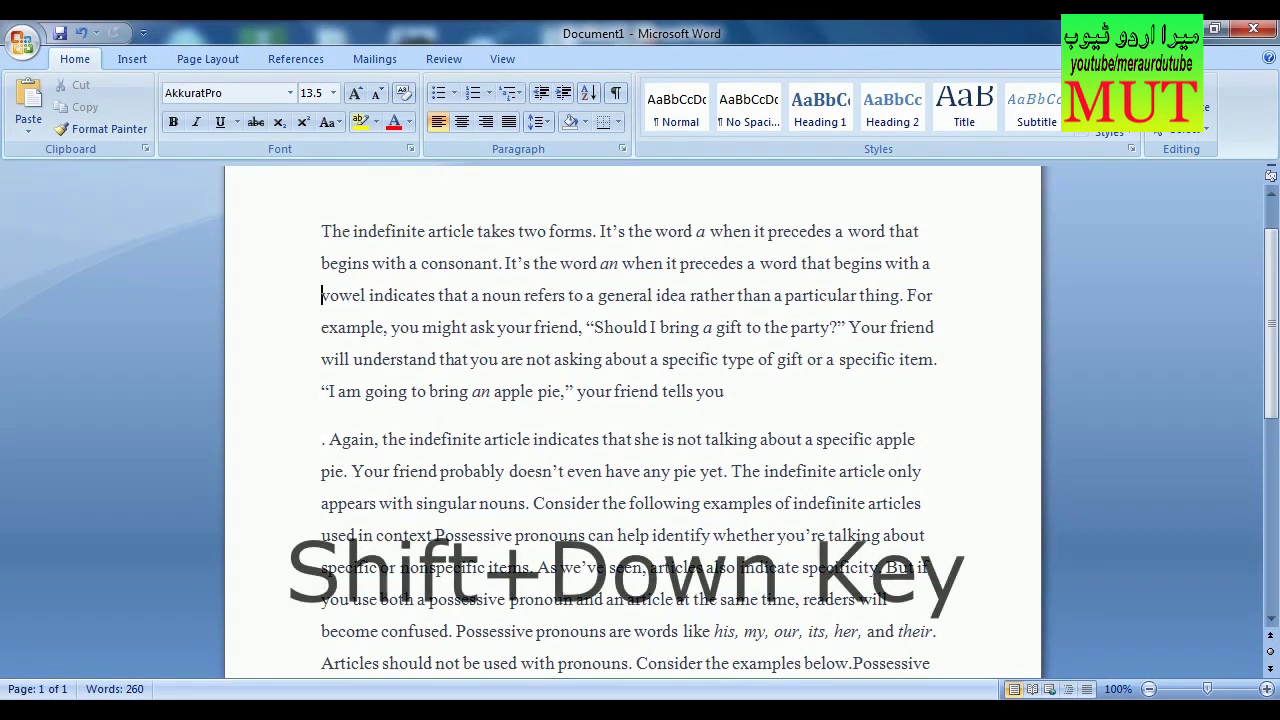
pyautogui.hotkey('shift', 'Down')
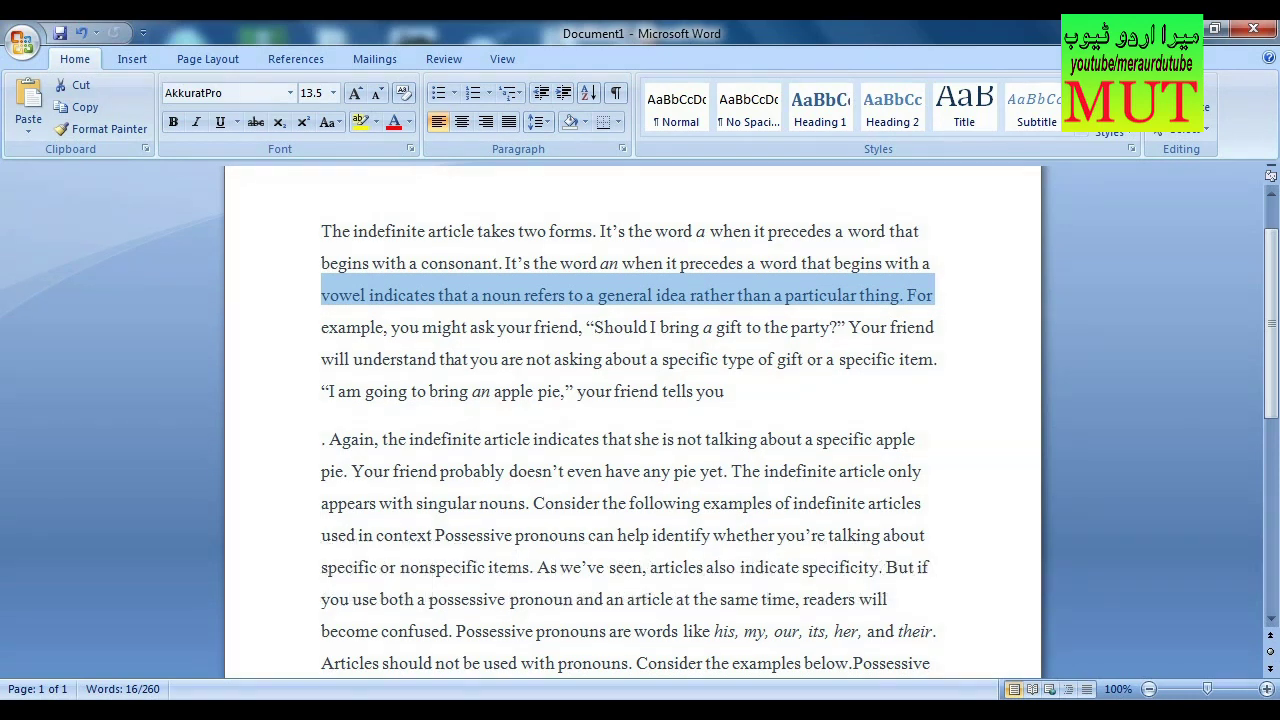
pyautogui.keyDown('alt'); pyautogui.click(432, 471); pyautogui.keyUp('alt')
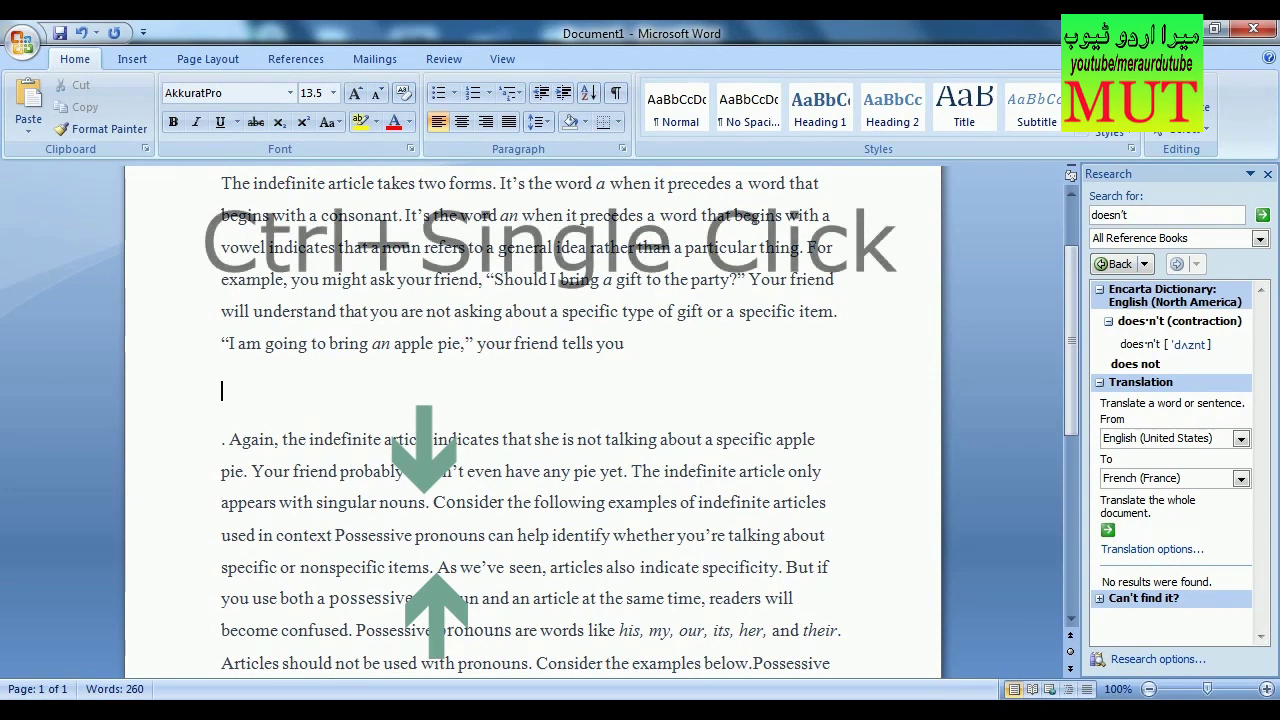
# Step: Select a sentence and the word 'pie', delete the stray '. ' before Again, then select that line
pyautogui.keyDown('ctrl'); pyautogui.click(500, 535); pyautogui.keyUp('ctrl')
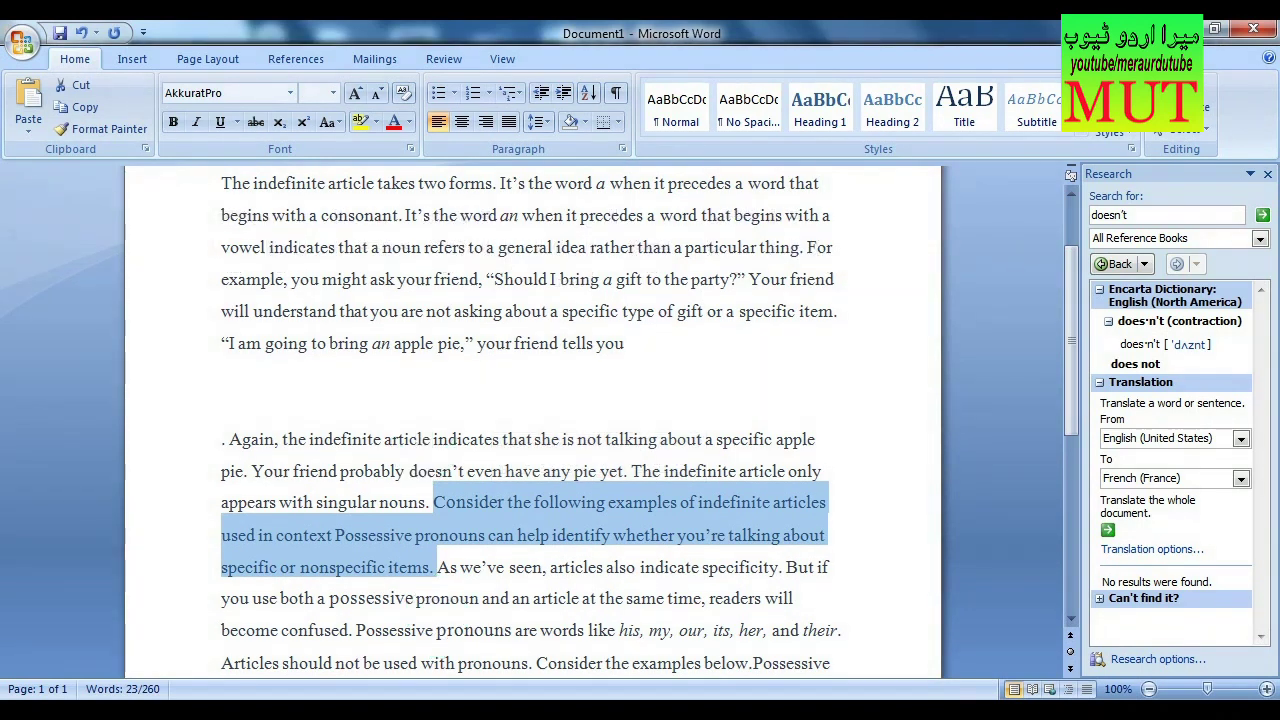
pyautogui.doubleClick(449, 343)
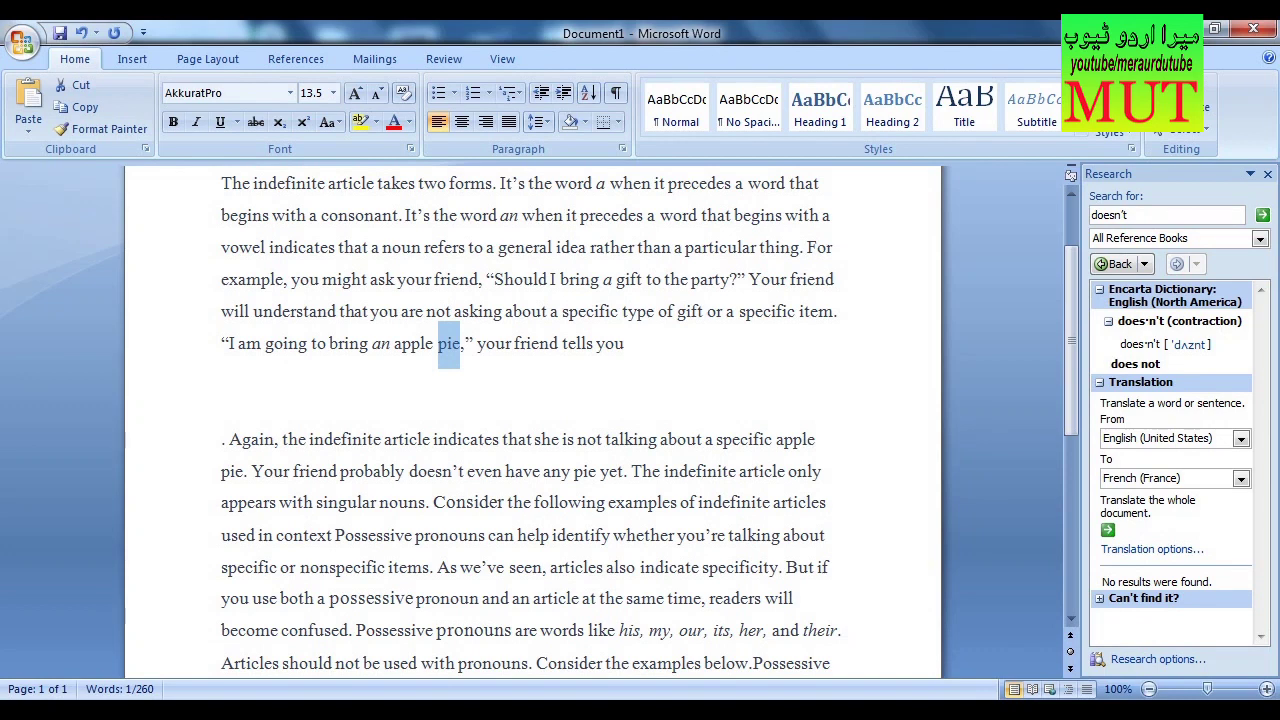
pyautogui.click(221, 439)
pyautogui.press('Delete')
pyautogui.press('Delete')
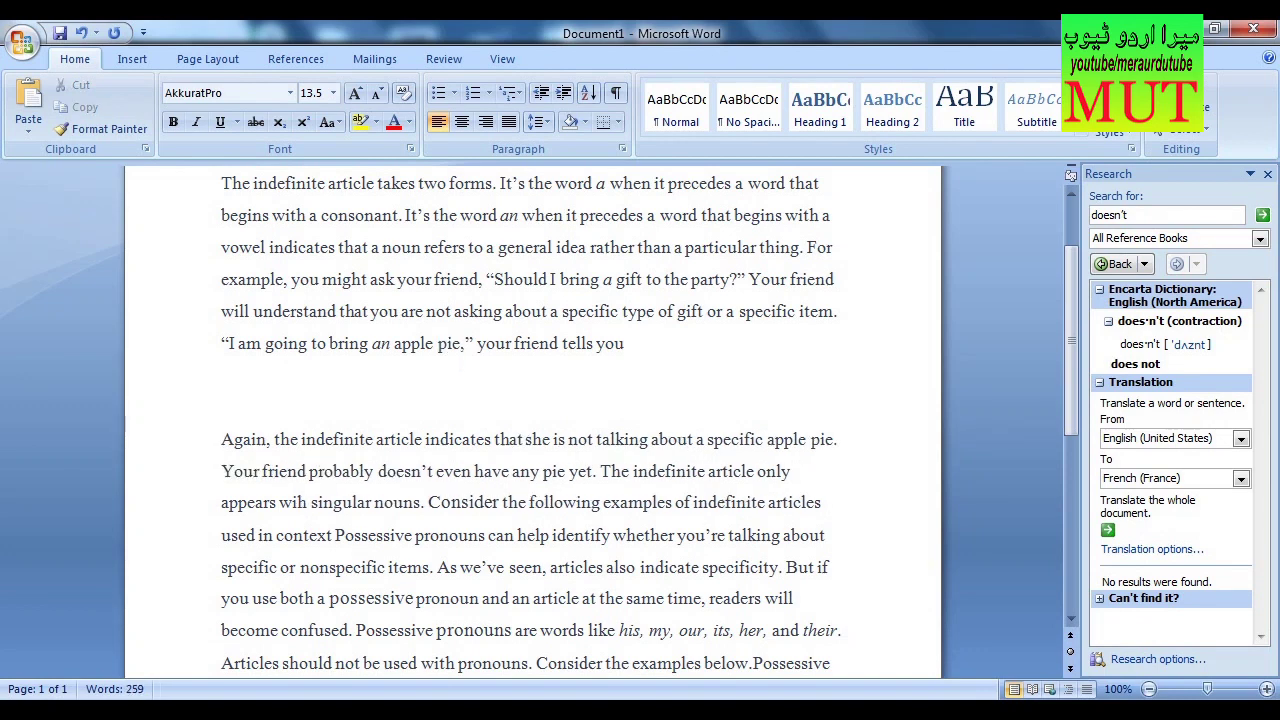
pyautogui.hotkey('shift', 'End')
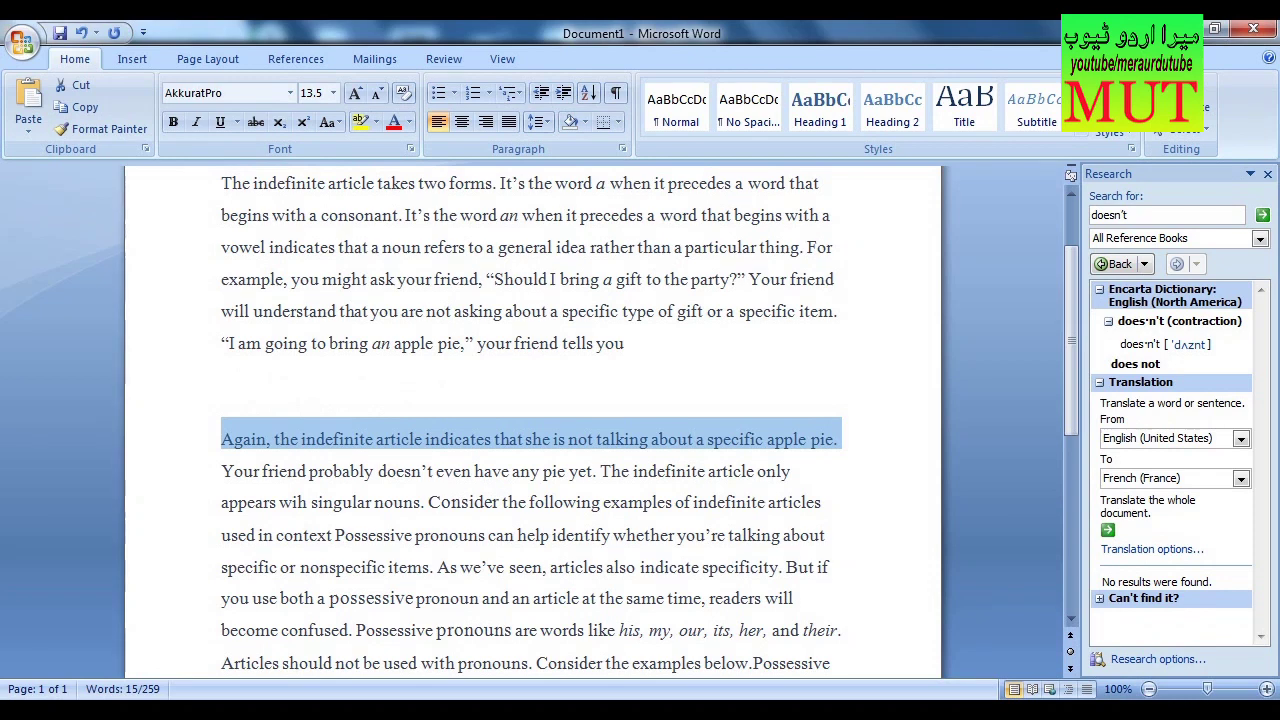
pyautogui.click(624, 598)
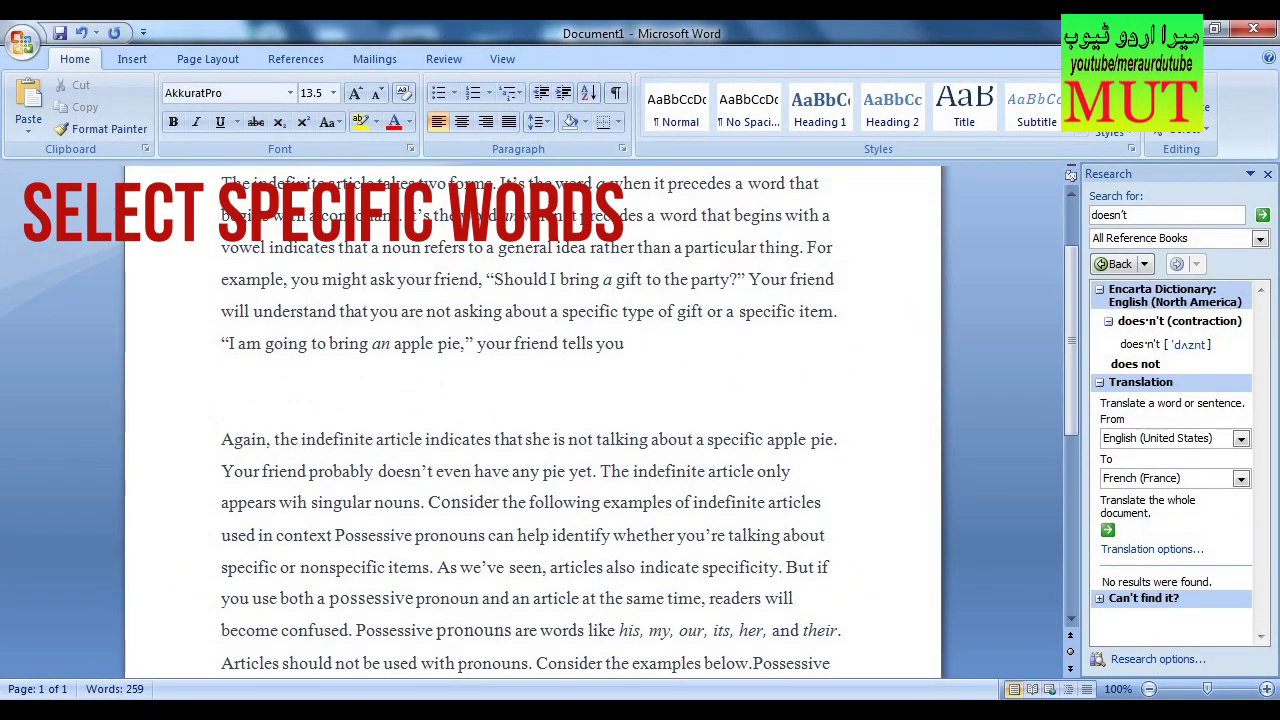
# Step: Select 'apple', then add 'friend' and 'pronouns' with Ctrl+double-click, then deselect
pyautogui.click(222, 391)
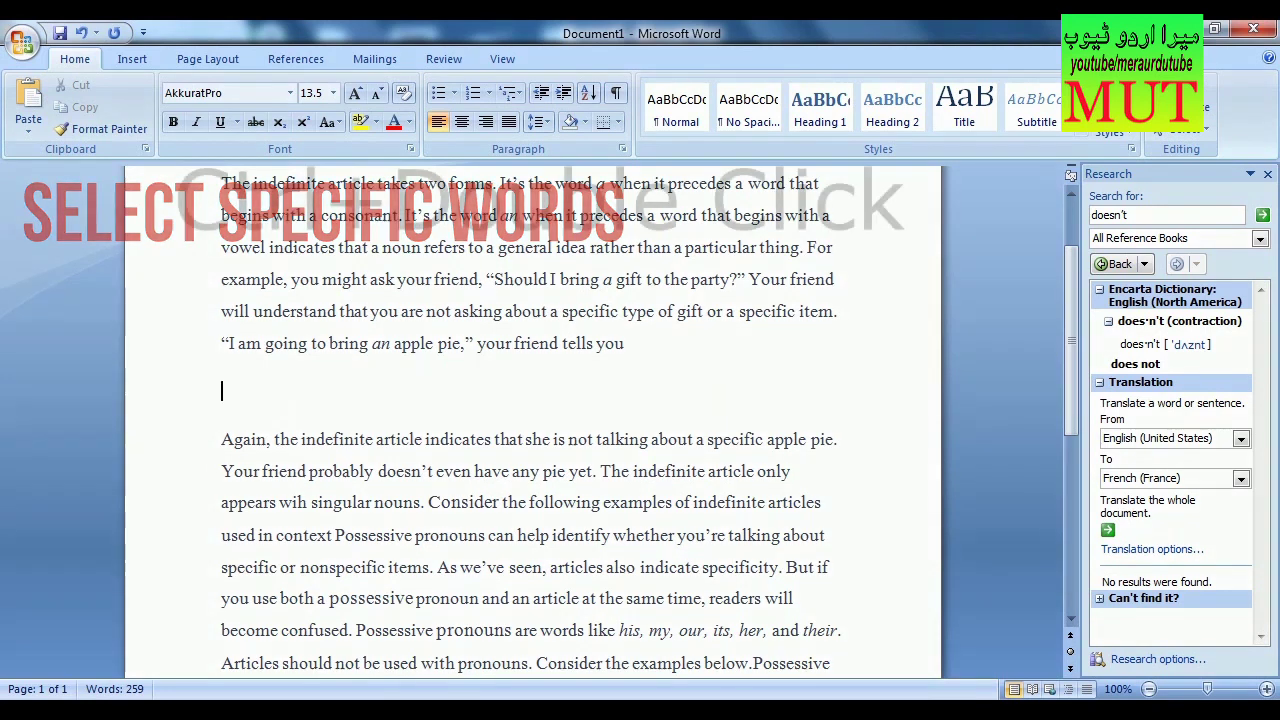
pyautogui.doubleClick(415, 343)
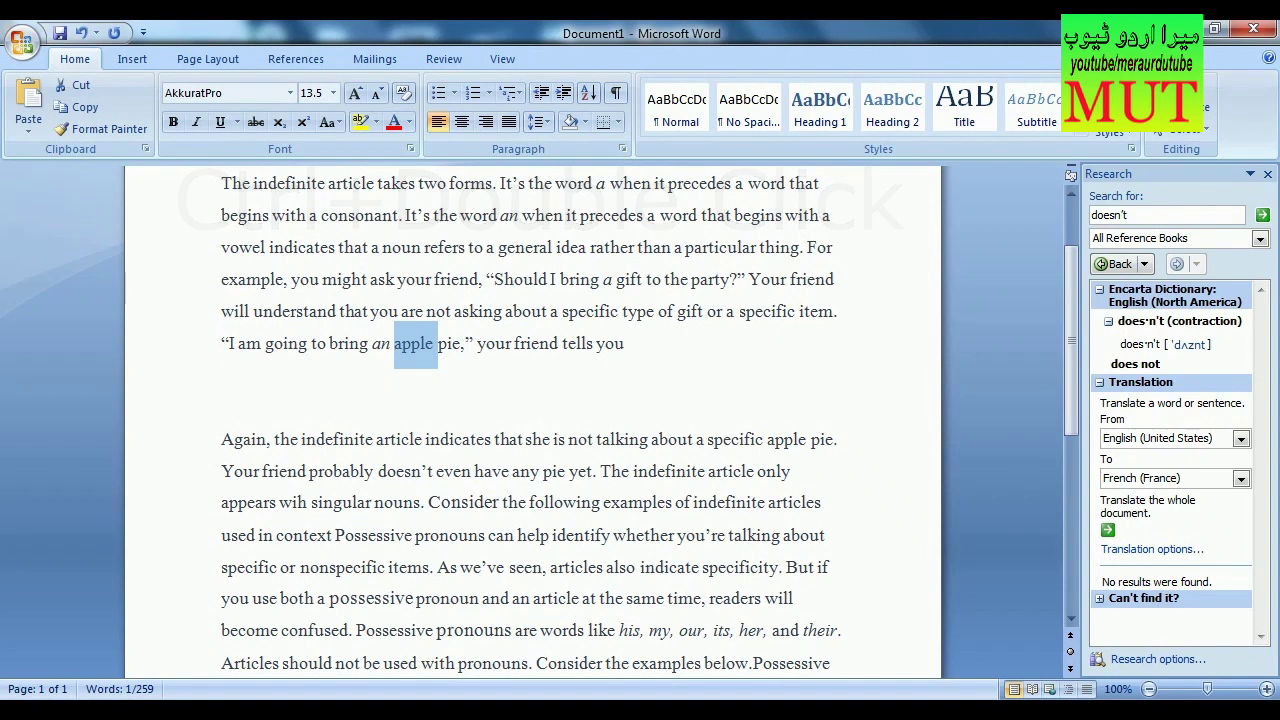
pyautogui.keyDown('ctrl'); pyautogui.doubleClick(285, 471); pyautogui.keyUp('ctrl')
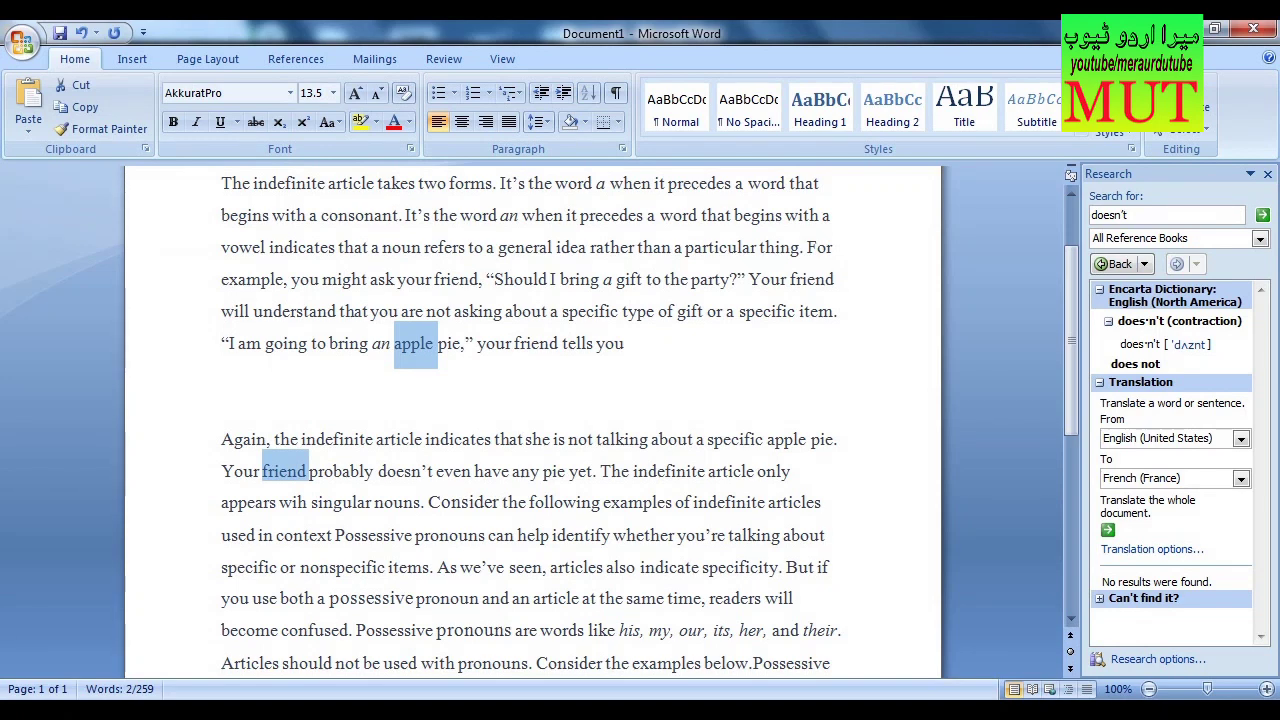
pyautogui.keyDown('ctrl'); pyautogui.doubleClick(450, 535); pyautogui.keyUp('ctrl')
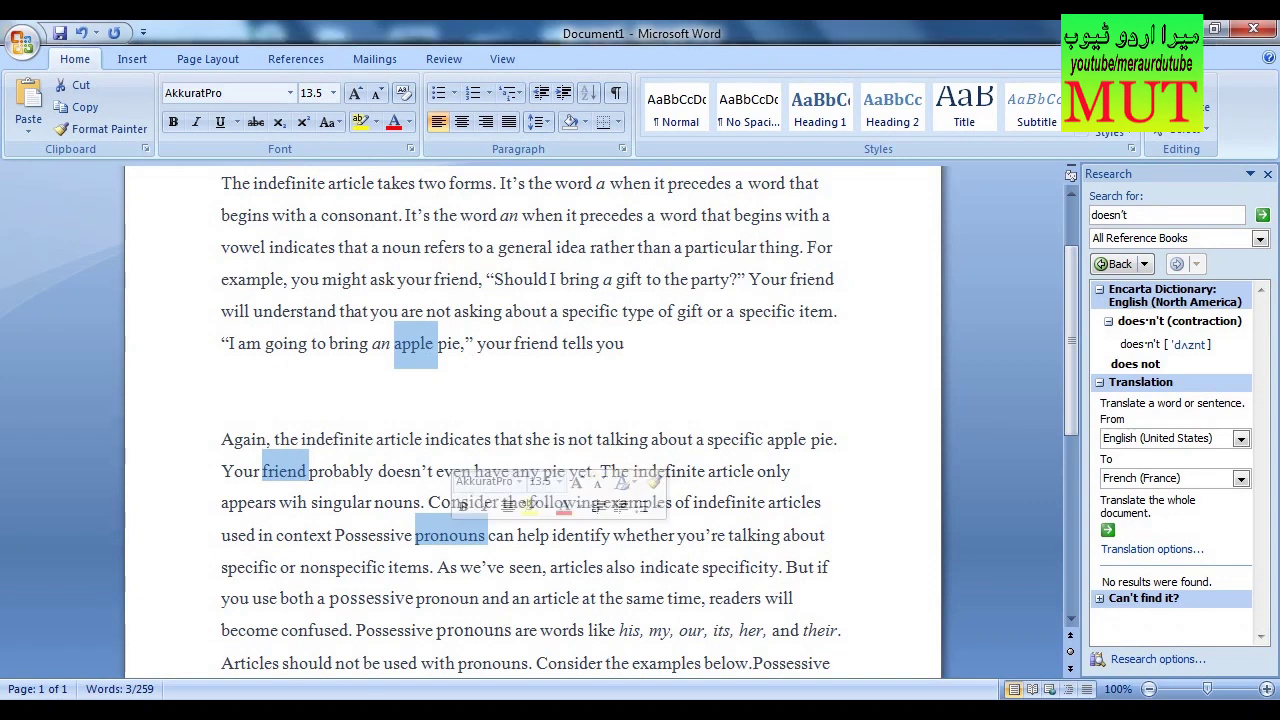
pyautogui.click(600, 400)
# Step: Scroll down and place the insertion point before 'Possessive'
pyautogui.scroll(-2, 530, 420)
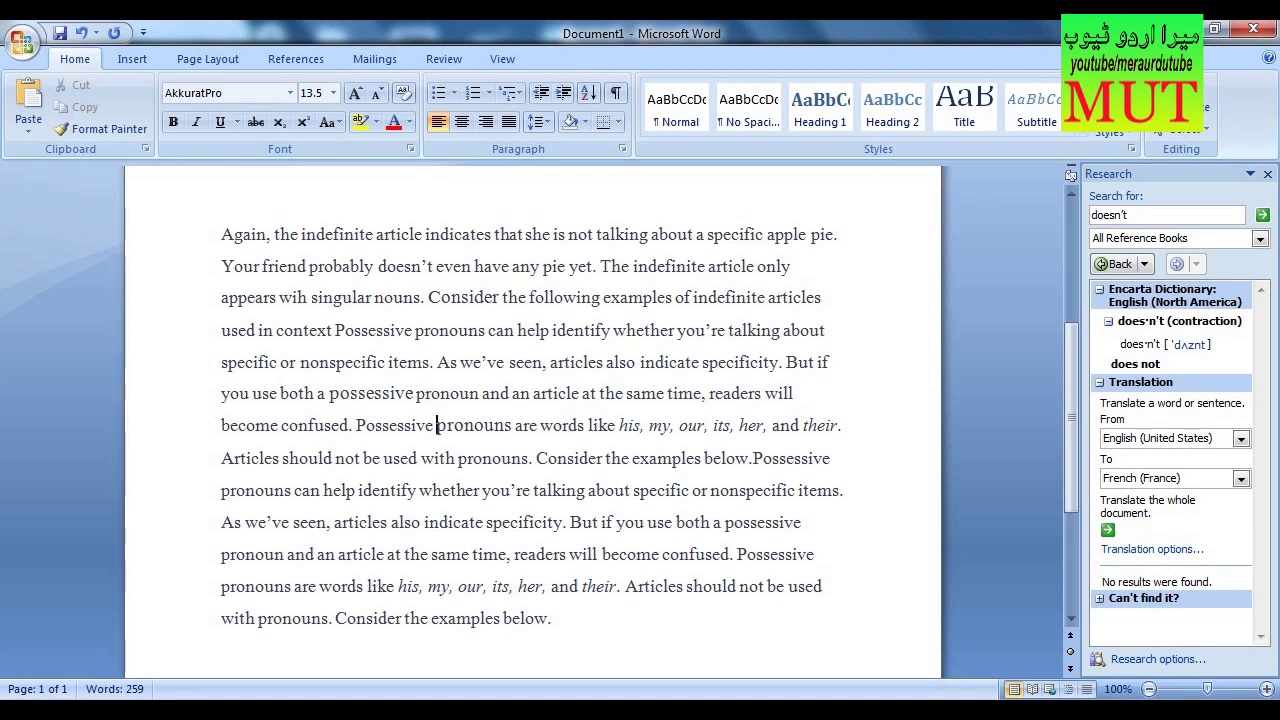
pyautogui.click(335, 330)
pyautogui.click(538, 425)
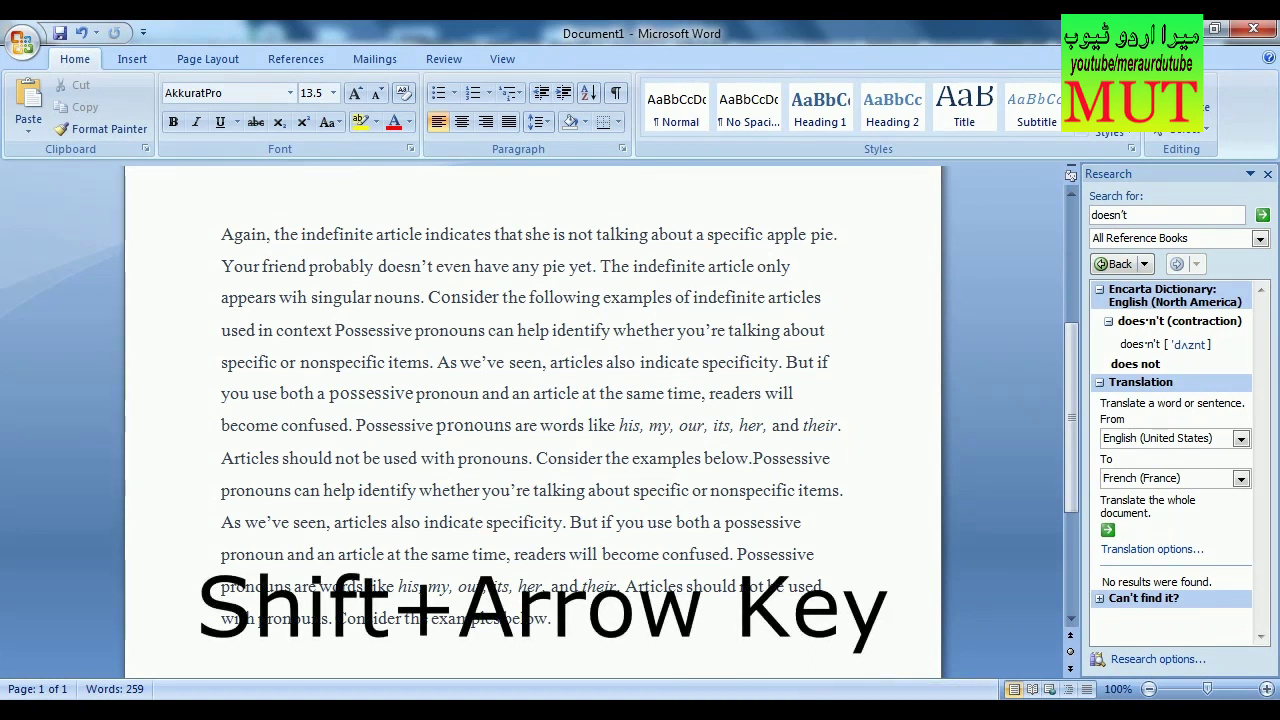
# Step: Extend a selection from 'Possessive pronoun' across several lines using Shift+Arrow keys
pyautogui.hotkey('shift', 'Right')
pyautogui.hotkey('shift', 'Right')
pyautogui.hotkey('shift', 'Right')
pyautogui.hotkey('shift', 'Right')
pyautogui.hotkey('shift', 'Right')
pyautogui.hotkey('shift', 'Right')
pyautogui.hotkey('shift', 'Right')
pyautogui.hotkey('shift', 'Right')
pyautogui.hotkey('shift', 'Right')
pyautogui.hotkey('shift', 'Right')
pyautogui.hotkey('shift', 'Right')
pyautogui.hotkey('shift', 'Right')
pyautogui.hotkey('shift', 'Right')
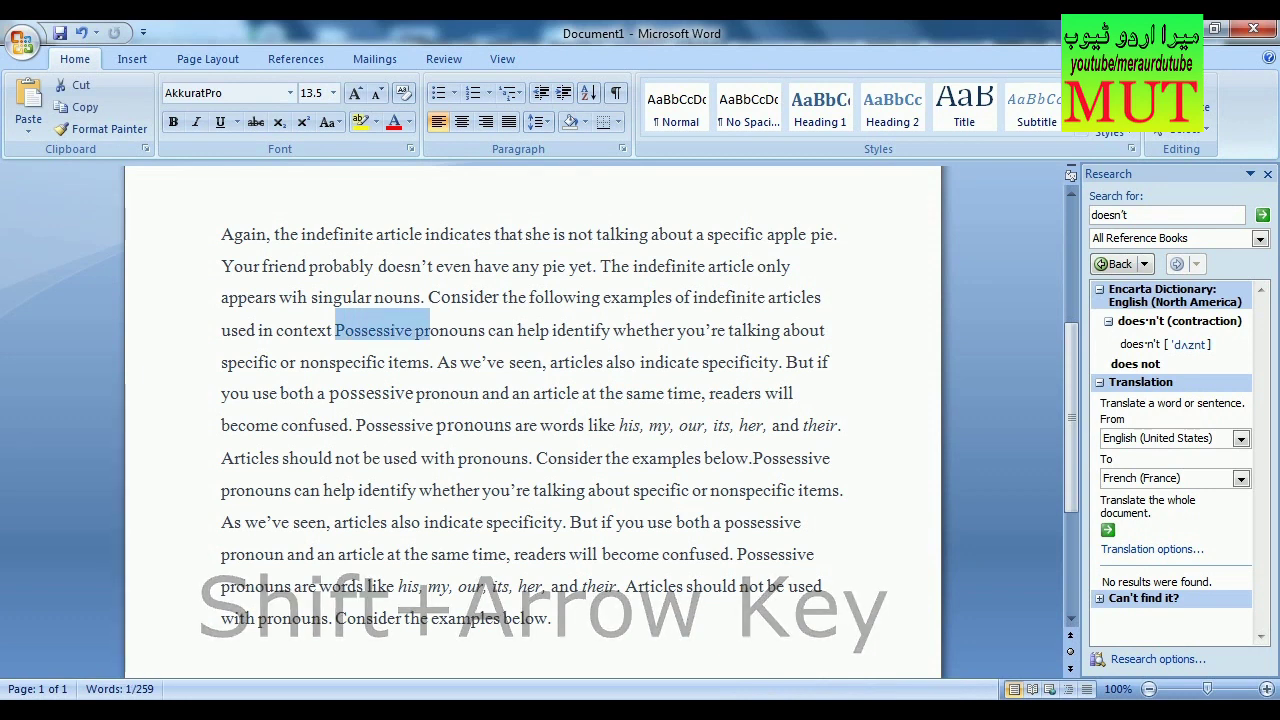
pyautogui.hotkey('shift', 'Right')
pyautogui.hotkey('shift', 'Right')
pyautogui.hotkey('shift', 'Right')
pyautogui.hotkey('shift', 'Right')
pyautogui.hotkey('shift', 'Right')
pyautogui.hotkey('shift', 'Right')
pyautogui.hotkey('shift', 'Right')
pyautogui.hotkey('shift', 'Right')
pyautogui.hotkey('shift', 'Right')
pyautogui.hotkey('shift', 'Right')
pyautogui.hotkey('shift', 'Right')
pyautogui.hotkey('shift', 'Right')
pyautogui.hotkey('shift', 'Right')
pyautogui.hotkey('shift', 'Right')
pyautogui.hotkey('shift', 'Right')
pyautogui.hotkey('shift', 'Right')
pyautogui.hotkey('shift', 'Right')
pyautogui.hotkey('shift', 'Right')
pyautogui.hotkey('shift', 'Right')
pyautogui.hotkey('shift', 'Right')
pyautogui.hotkey('shift', 'Down')
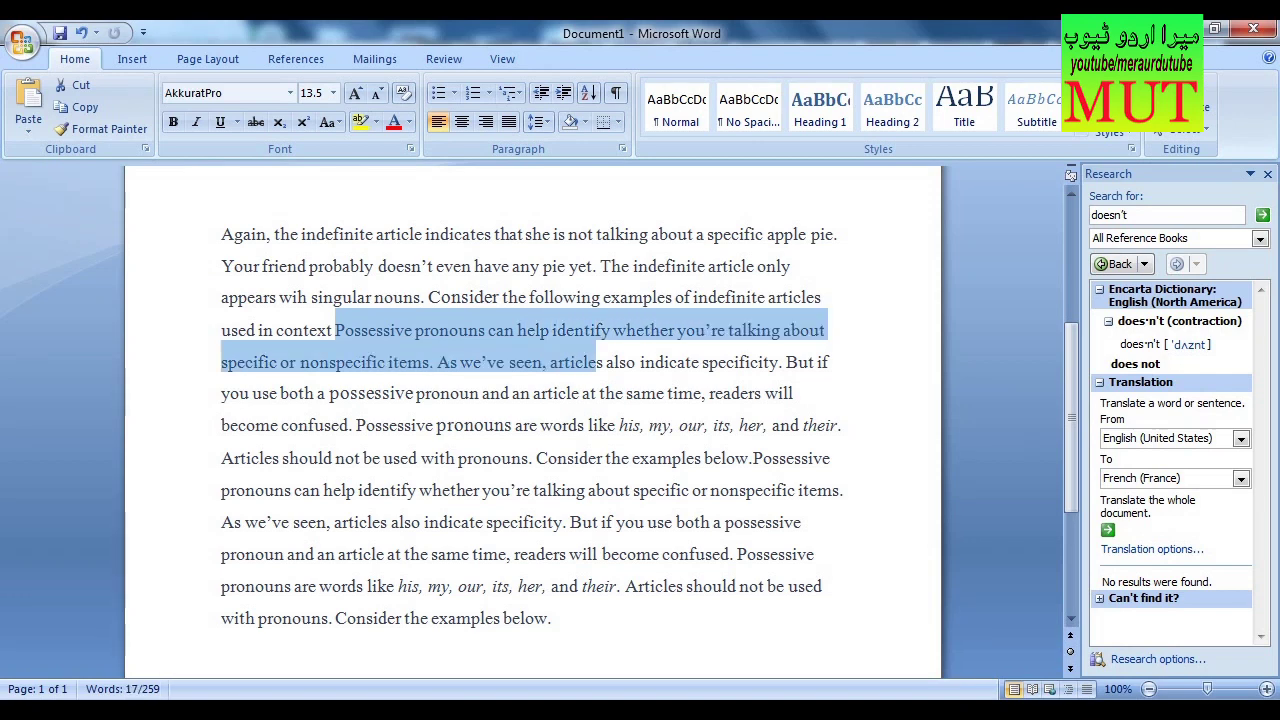
pyautogui.hotkey('shift', 'Right')
pyautogui.hotkey('shift', 'Right')
pyautogui.hotkey('shift', 'Right')
pyautogui.hotkey('shift', 'Right')
pyautogui.hotkey('shift', 'Right')
pyautogui.hotkey('shift', 'Right')
pyautogui.hotkey('shift', 'Right')
pyautogui.hotkey('shift', 'Down')
pyautogui.hotkey('shift', 'Down')
pyautogui.hotkey('shift', 'Left')
pyautogui.hotkey('shift', 'Left')
pyautogui.hotkey('shift', 'Left')
pyautogui.hotkey('shift', 'Left')
pyautogui.hotkey('shift', 'Left')
pyautogui.hotkey('shift', 'Left')
pyautogui.hotkey('shift', 'Left')
pyautogui.hotkey('shift', 'Left')
pyautogui.hotkey('shift', 'Left')
pyautogui.hotkey('shift', 'Left')
pyautogui.hotkey('shift', 'Left')
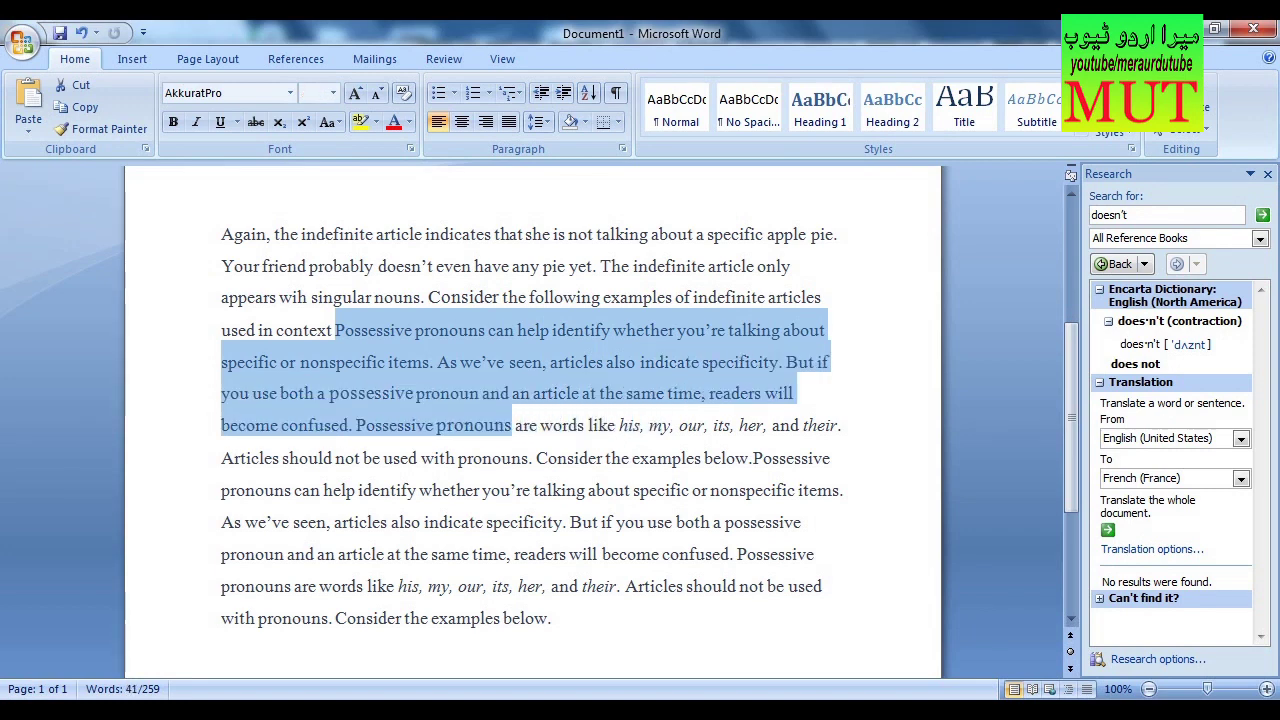
pyautogui.hotkey('shift', 'Right')
pyautogui.hotkey('shift', 'Right')
pyautogui.hotkey('shift', 'Right')
pyautogui.hotkey('shift', 'Right')
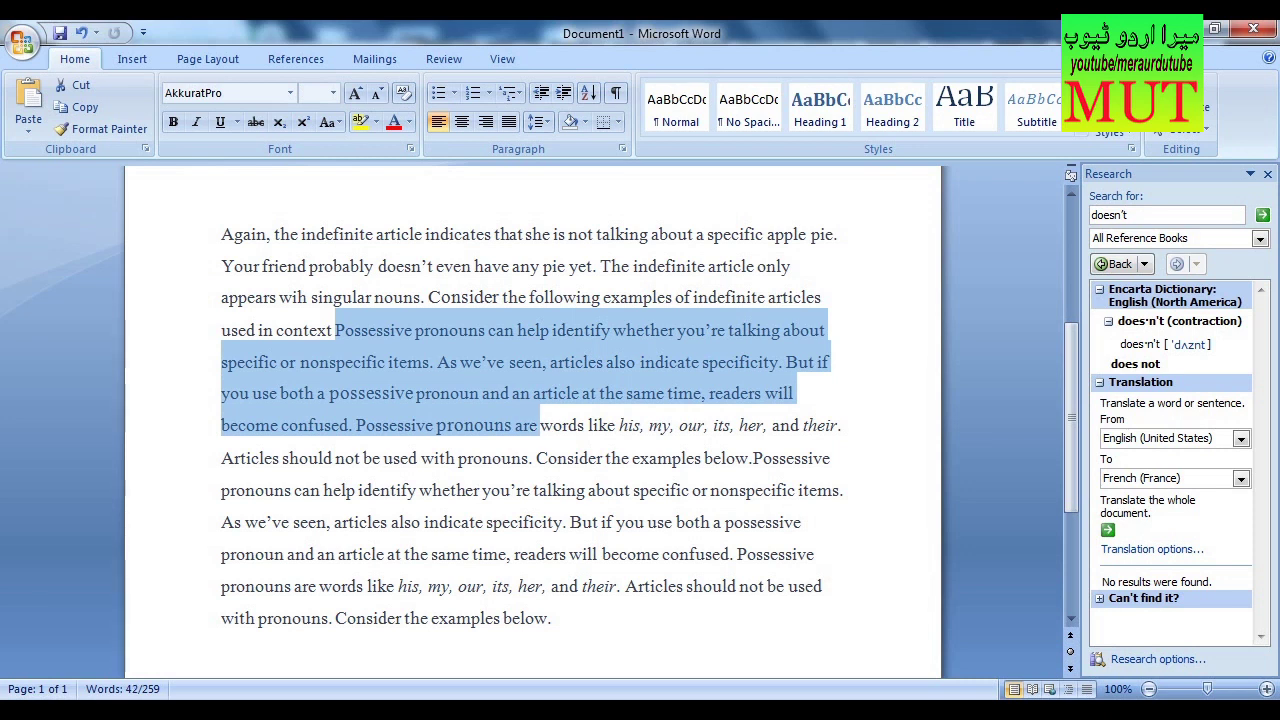
pyautogui.hotkey('shift', 'Down')
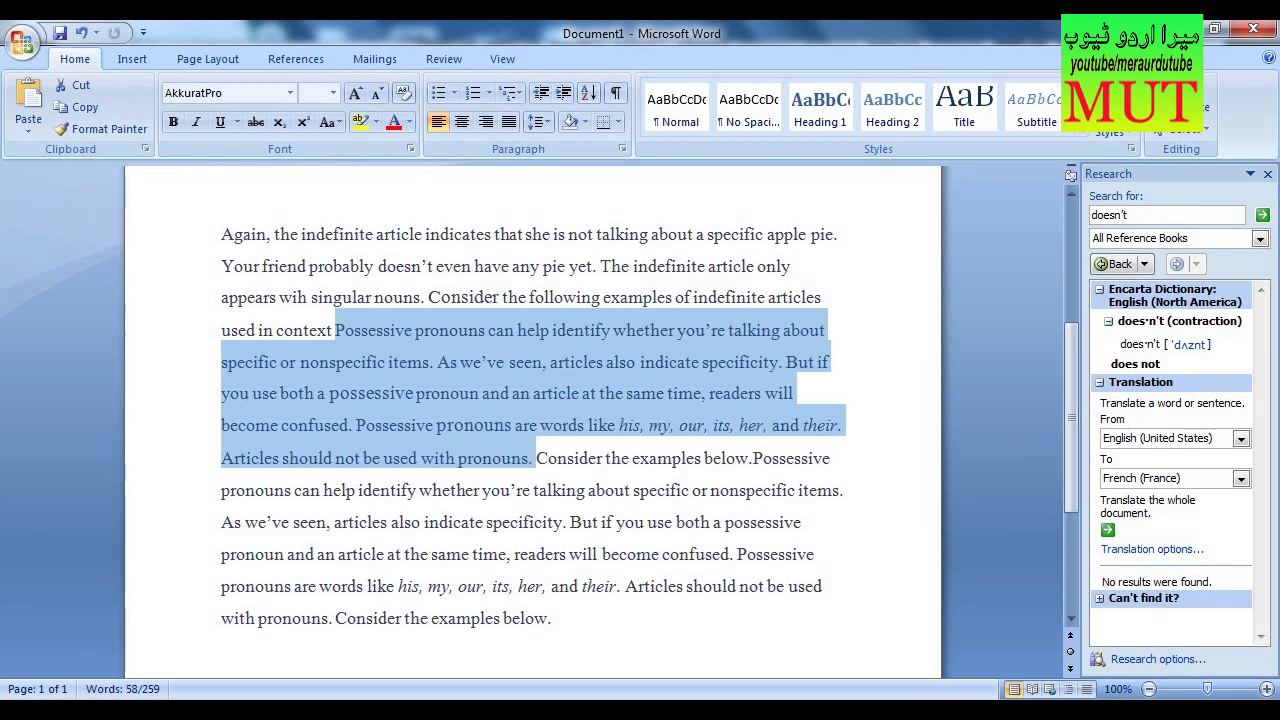
pyautogui.hotkey('shift', 'Down')
pyautogui.hotkey('shift', 'Down')
pyautogui.hotkey('shift', 'Left')
pyautogui.hotkey('shift', 'Left')
pyautogui.hotkey('shift', 'Left')
pyautogui.hotkey('shift', 'Left')
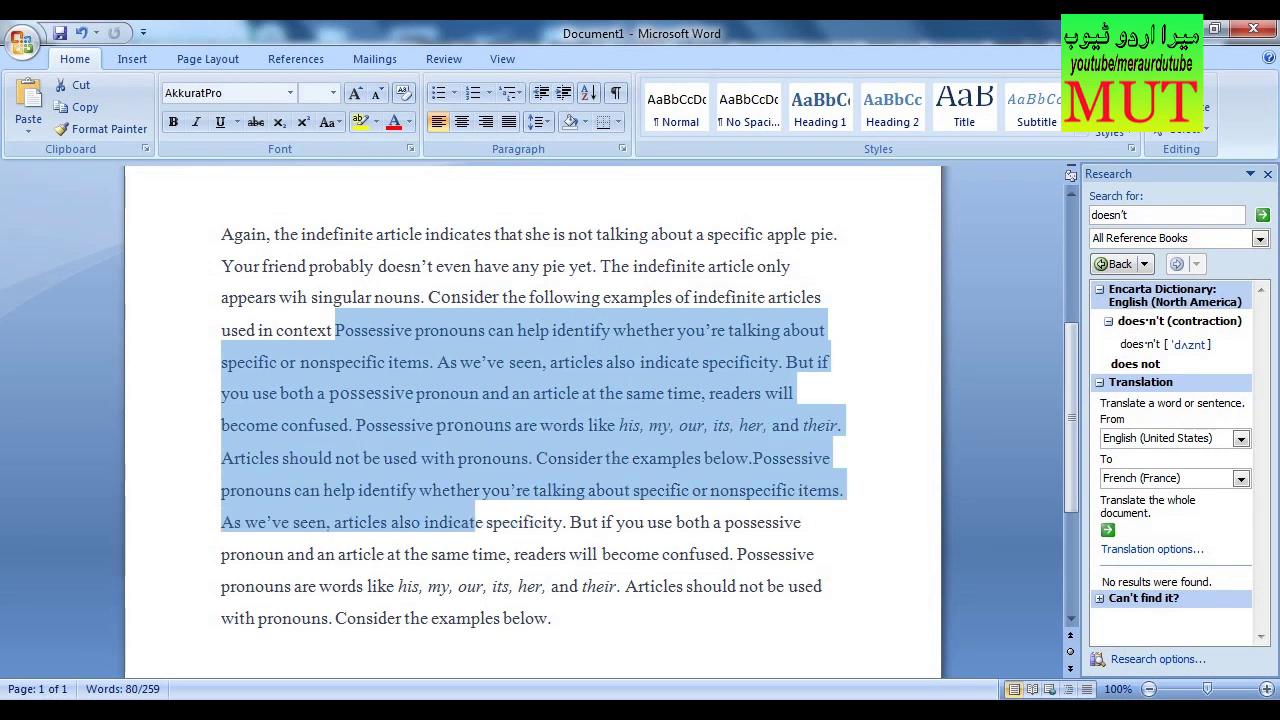
pyautogui.hotkey('shift', 'Left')
pyautogui.hotkey('shift', 'Left')
pyautogui.hotkey('shift', 'Left')
pyautogui.hotkey('shift', 'Left')
pyautogui.hotkey('shift', 'Left')
pyautogui.hotkey('shift', 'Left')
pyautogui.hotkey('shift', 'Left')
pyautogui.hotkey('shift', 'Left')
pyautogui.hotkey('shift', 'Left')
pyautogui.hotkey('shift', 'Left')
pyautogui.hotkey('shift', 'Left')
pyautogui.hotkey('shift', 'Left')
pyautogui.hotkey('shift', 'Left')
pyautogui.hotkey('shift', 'Left')
pyautogui.hotkey('shift', 'Left')
pyautogui.hotkey('shift', 'Left')
pyautogui.hotkey('shift', 'Left')
pyautogui.hotkey('shift', 'Left')
pyautogui.hotkey('shift', 'Left')
pyautogui.hotkey('shift', 'Left')
pyautogui.hotkey('shift', 'Left')
pyautogui.hotkey('shift', 'Left')
pyautogui.hotkey('shift', 'Left')
pyautogui.hotkey('shift', 'Left')
pyautogui.hotkey('shift', 'Left')
pyautogui.hotkey('shift', 'Left')
pyautogui.hotkey('shift', 'Left')
pyautogui.hotkey('shift', 'Left')
pyautogui.hotkey('shift', 'Left')
pyautogui.hotkey('shift', 'Left')
pyautogui.hotkey('shift', 'Left')
pyautogui.hotkey('shift', 'Left')
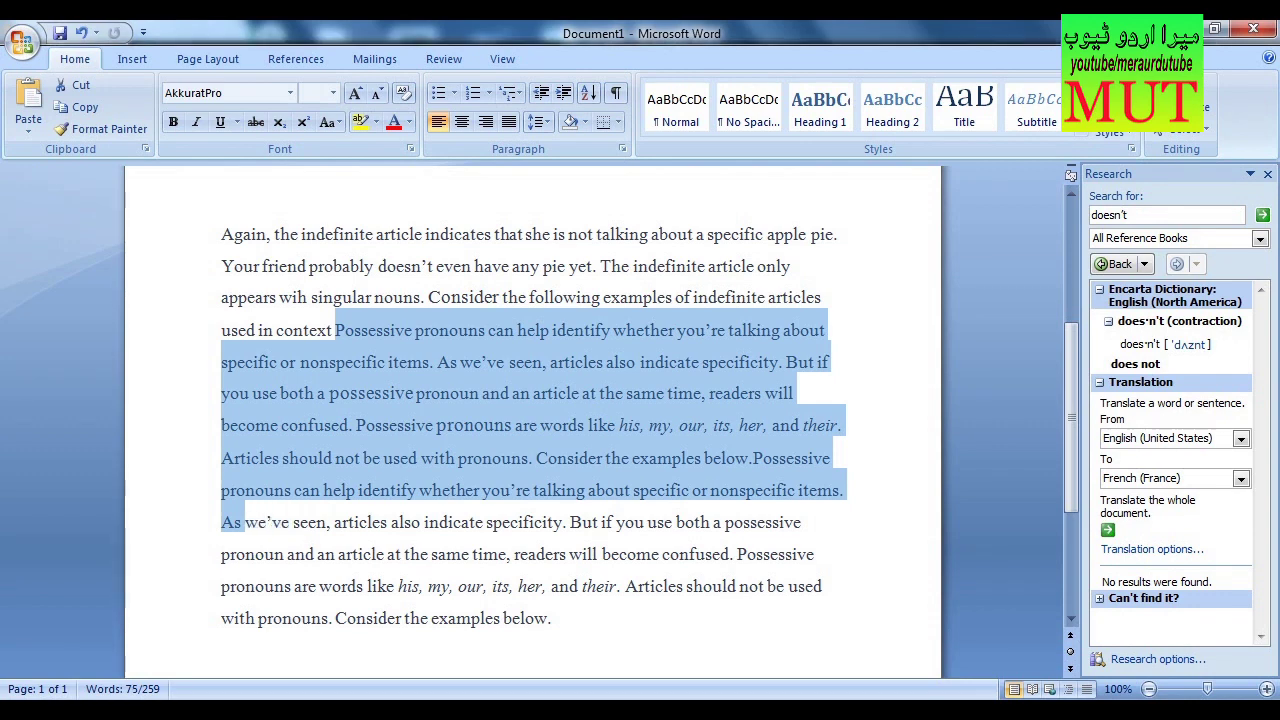
# Step: Deselect, then start selecting 'readers will' backwards with Shift+Left
pyautogui.click(487, 330)
pyautogui.click(797, 393)
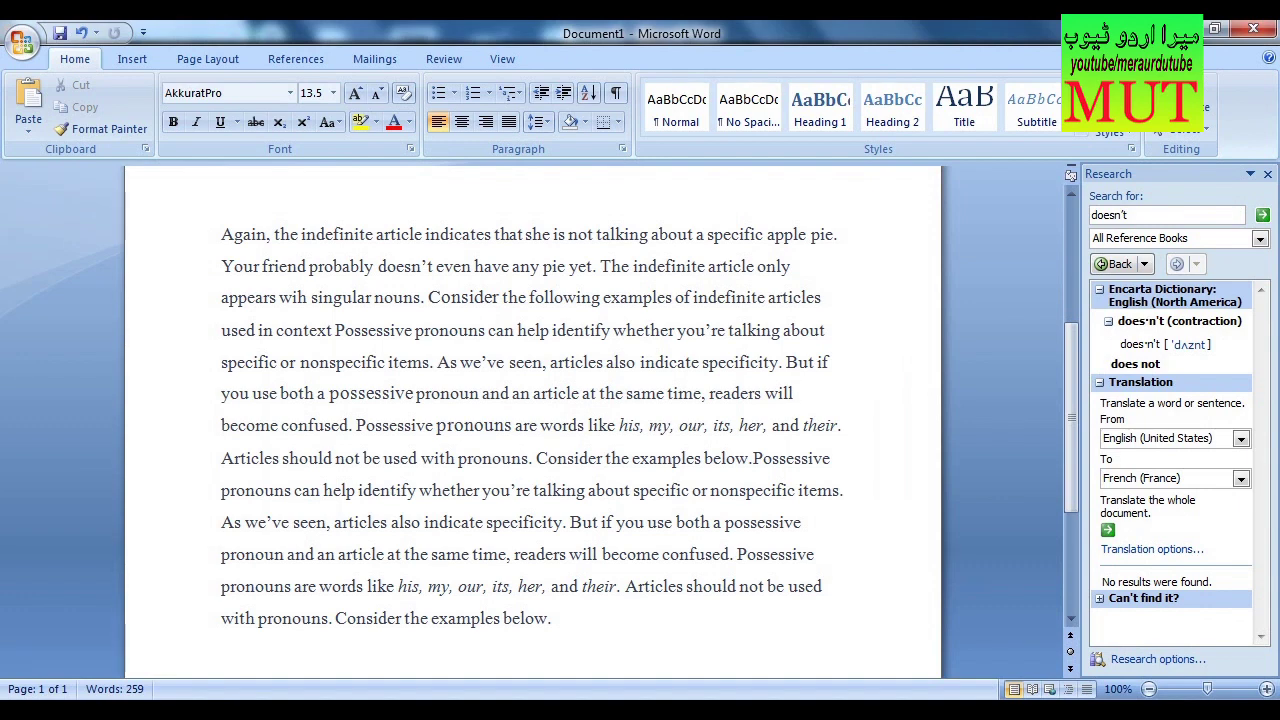
pyautogui.hotkey('shift', 'Left')
pyautogui.hotkey('shift', 'Left')
pyautogui.hotkey('shift', 'Left')
pyautogui.hotkey('shift', 'Left')
pyautogui.hotkey('shift', 'Left')
pyautogui.hotkey('shift', 'Left')
pyautogui.hotkey('shift', 'Left')
pyautogui.hotkey('shift', 'Left')
pyautogui.hotkey('shift', 'Left')
pyautogui.hotkey('shift', 'Left')
pyautogui.hotkey('shift', 'Left')
pyautogui.hotkey('shift', 'Left')
# Step: Extend the selection back to 'article', then scroll to the country list
pyautogui.moveTo(640, 393); pyautogui.dragTo(413, 393)
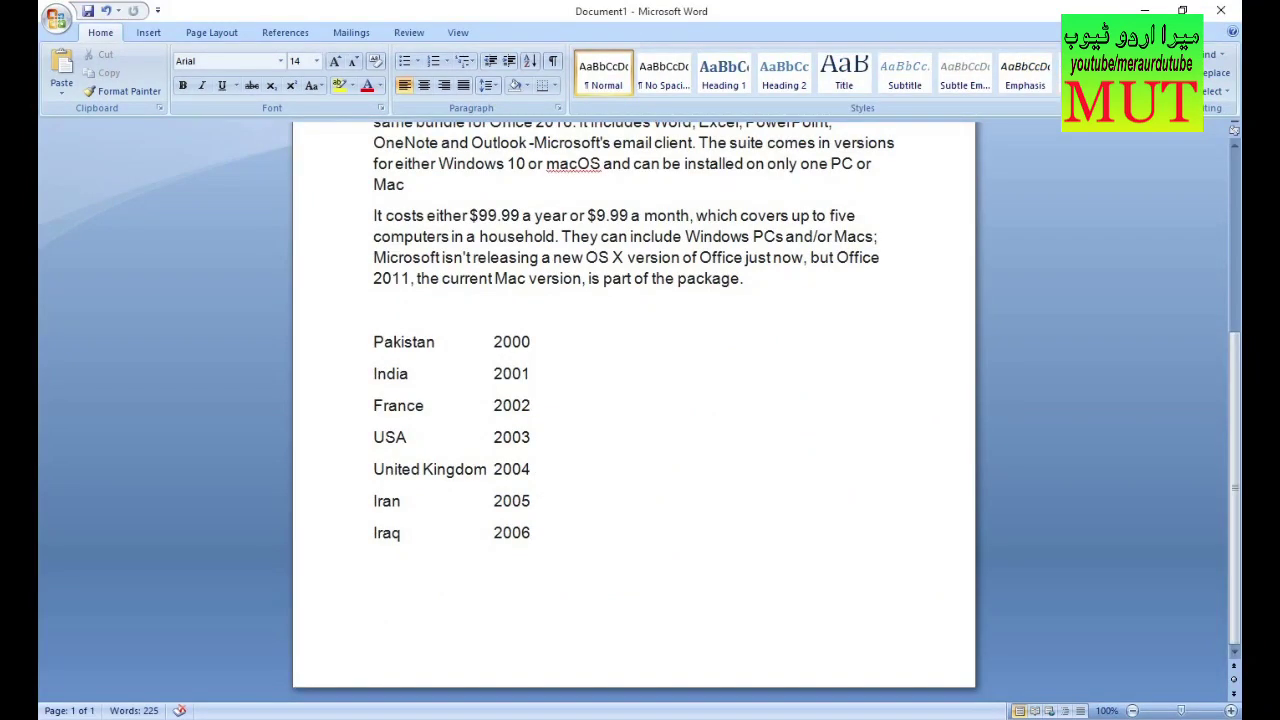
pyautogui.scroll(2, 634, 400)
pyautogui.scroll(2, 634, 400)
pyautogui.scroll(-1, 634, 400)
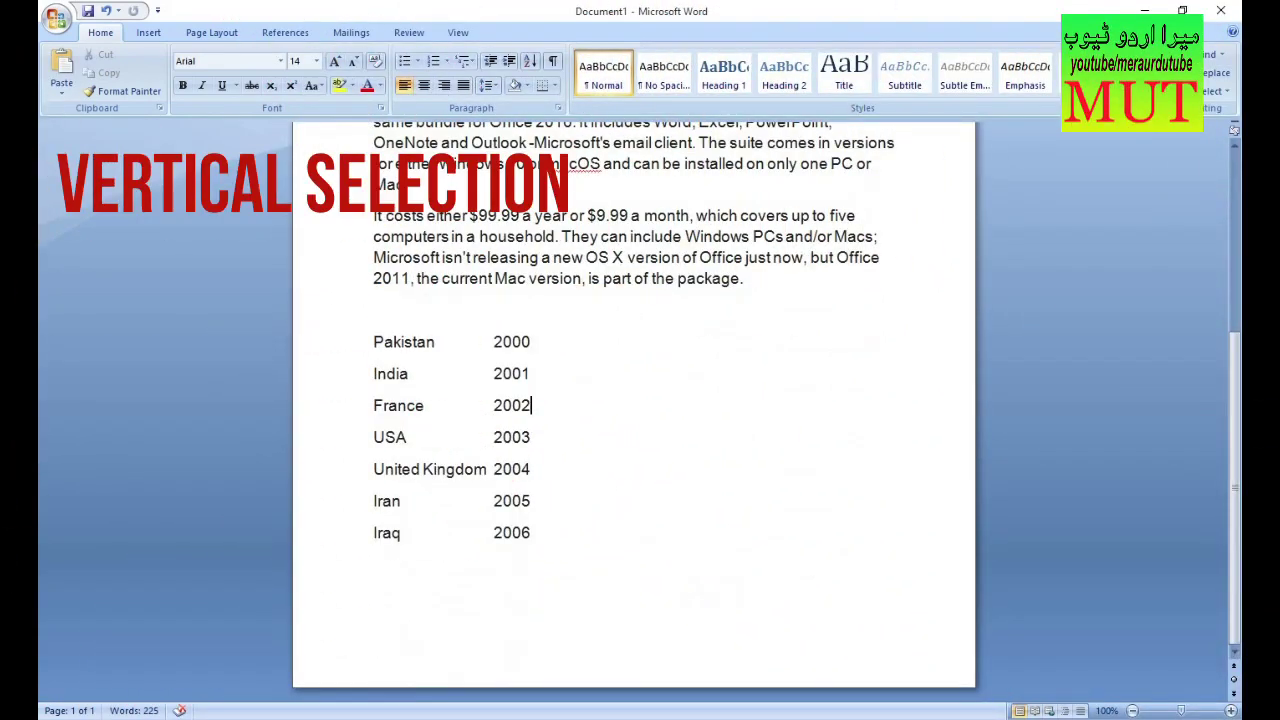
# Step: Try several Alt+drag block selections, finishing with only the countries Pakistan to Iraq
pyautogui.moveTo(372, 334)
pyautogui.keyDown('alt'); pyautogui.mouseDown()
pyautogui.moveTo(539, 488)
pyautogui.moveTo(539, 554)
pyautogui.mouseUp(); pyautogui.keyUp('alt')
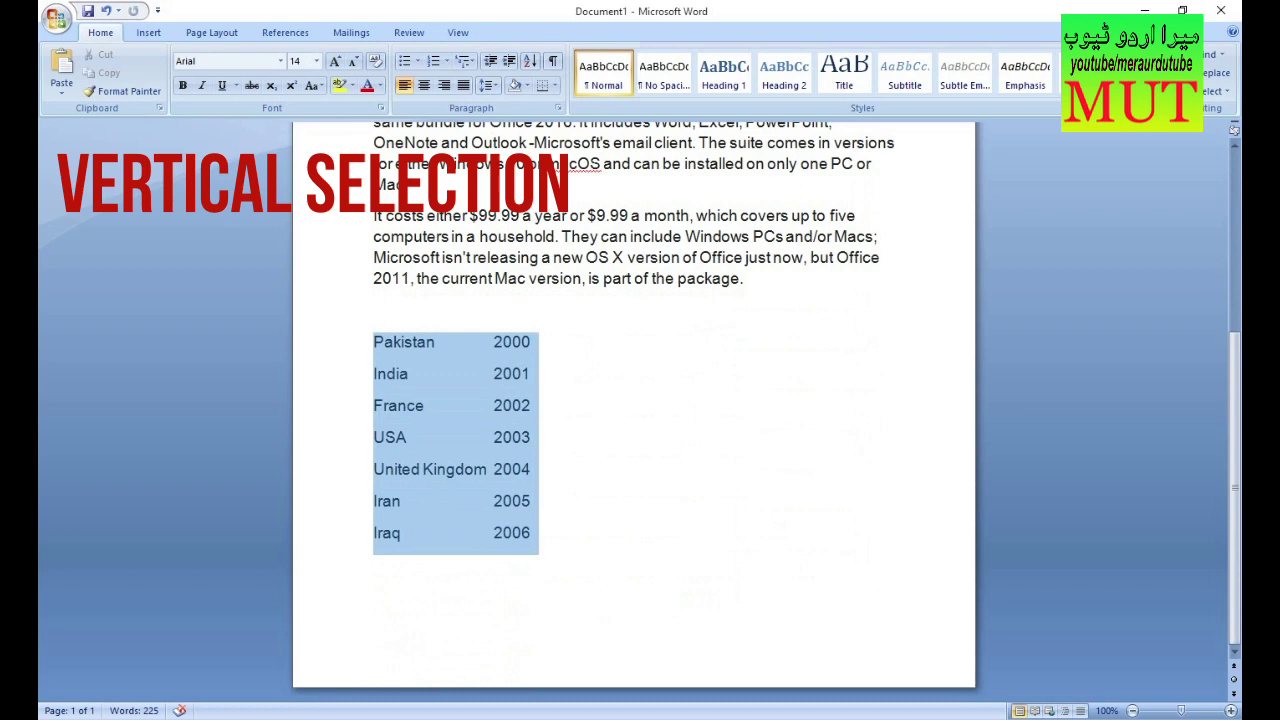
pyautogui.click(532, 405)
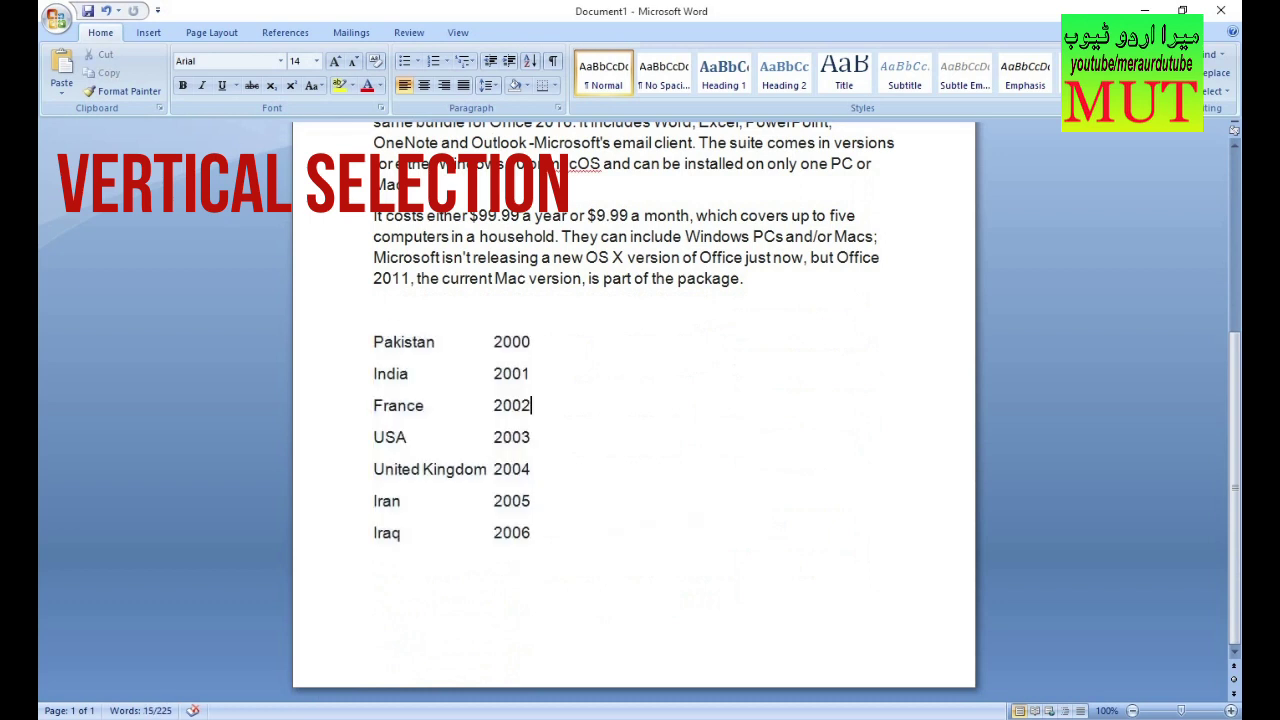
pyautogui.keyDown('alt'); pyautogui.moveTo(373, 333); pyautogui.dragTo(540, 390); pyautogui.keyUp('alt')
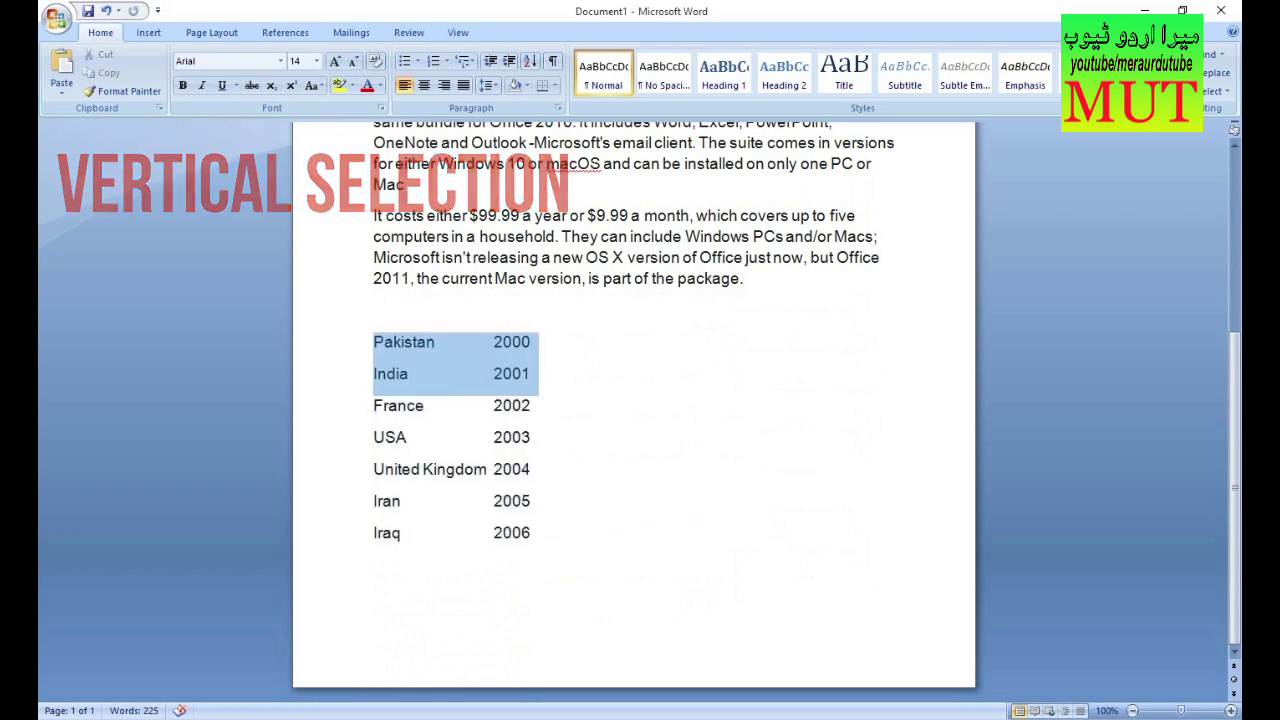
pyautogui.click(597, 328)
pyautogui.press('Escape')
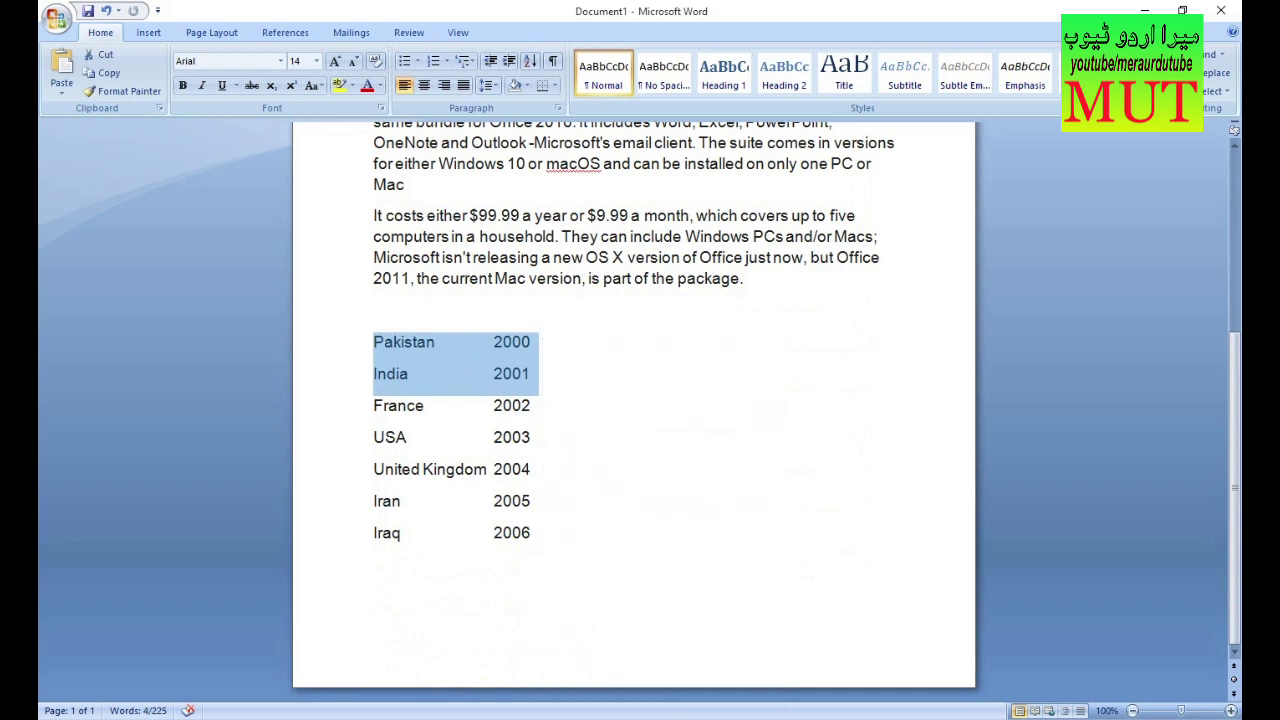
pyautogui.click(420, 342)
pyautogui.keyDown('alt'); pyautogui.moveTo(373, 300); pyautogui.dragTo(540, 450); pyautogui.keyUp('alt')
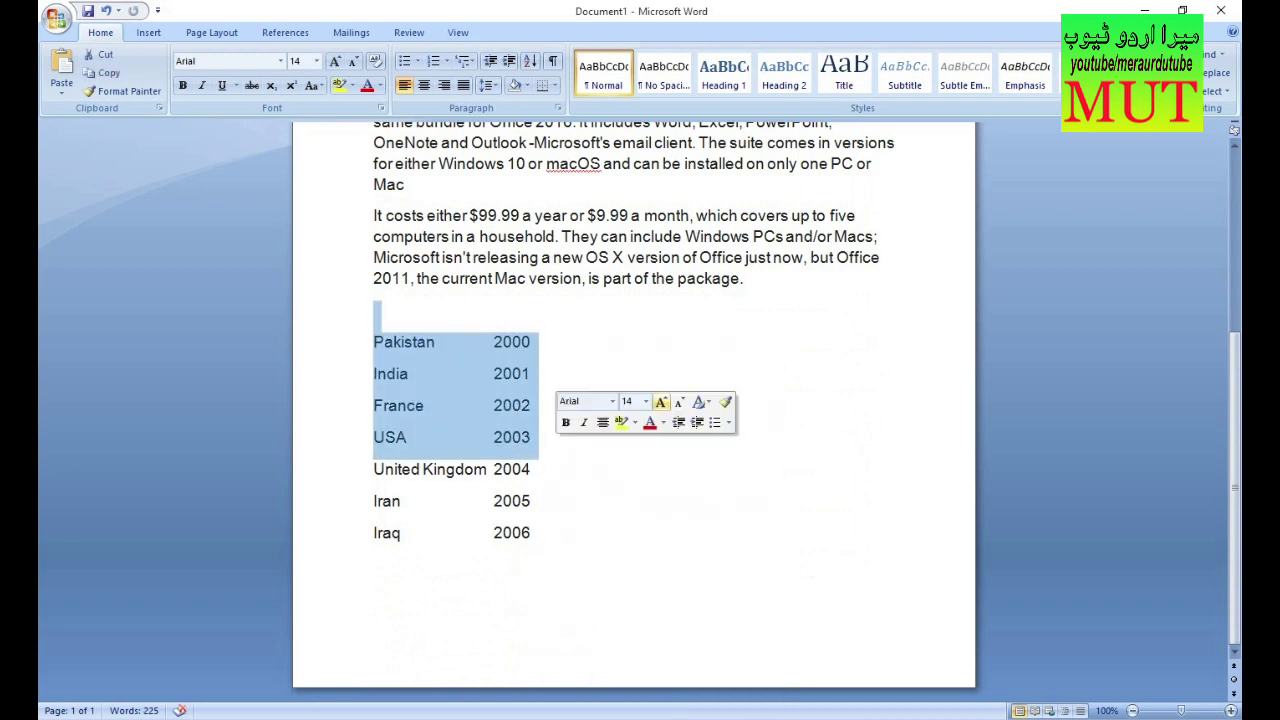
pyautogui.click(532, 342)
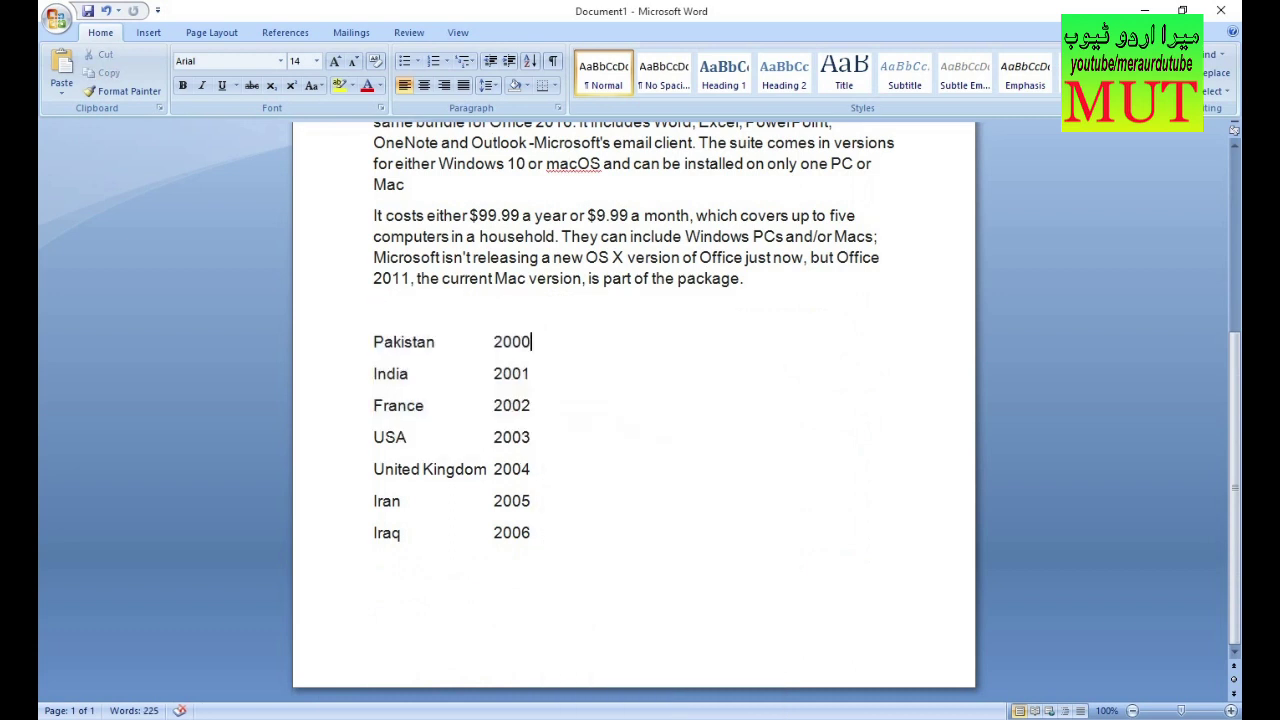
pyautogui.keyDown('alt'); pyautogui.moveTo(373, 333); pyautogui.dragTo(488, 552); pyautogui.keyUp('alt')
pyautogui.hotkey('ctrl', 'c')
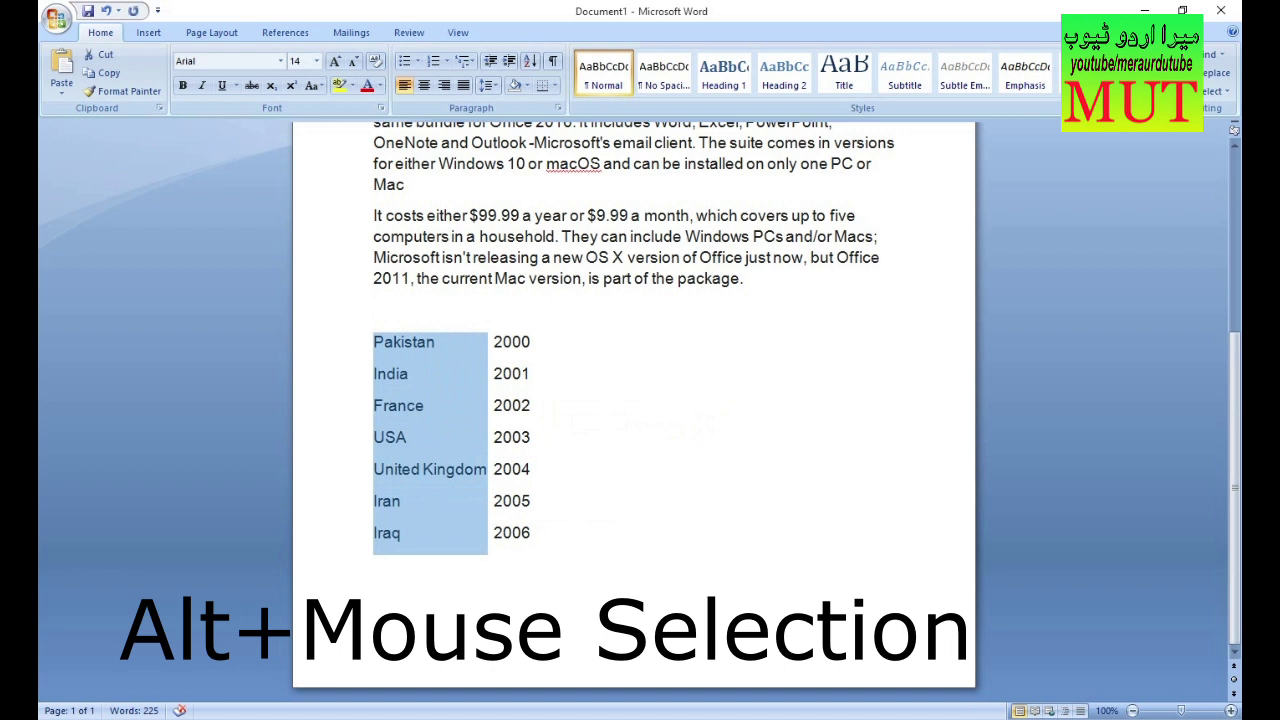
# Step: Paste the copied country names onto the empty line below Iraq
pyautogui.click(374, 564)
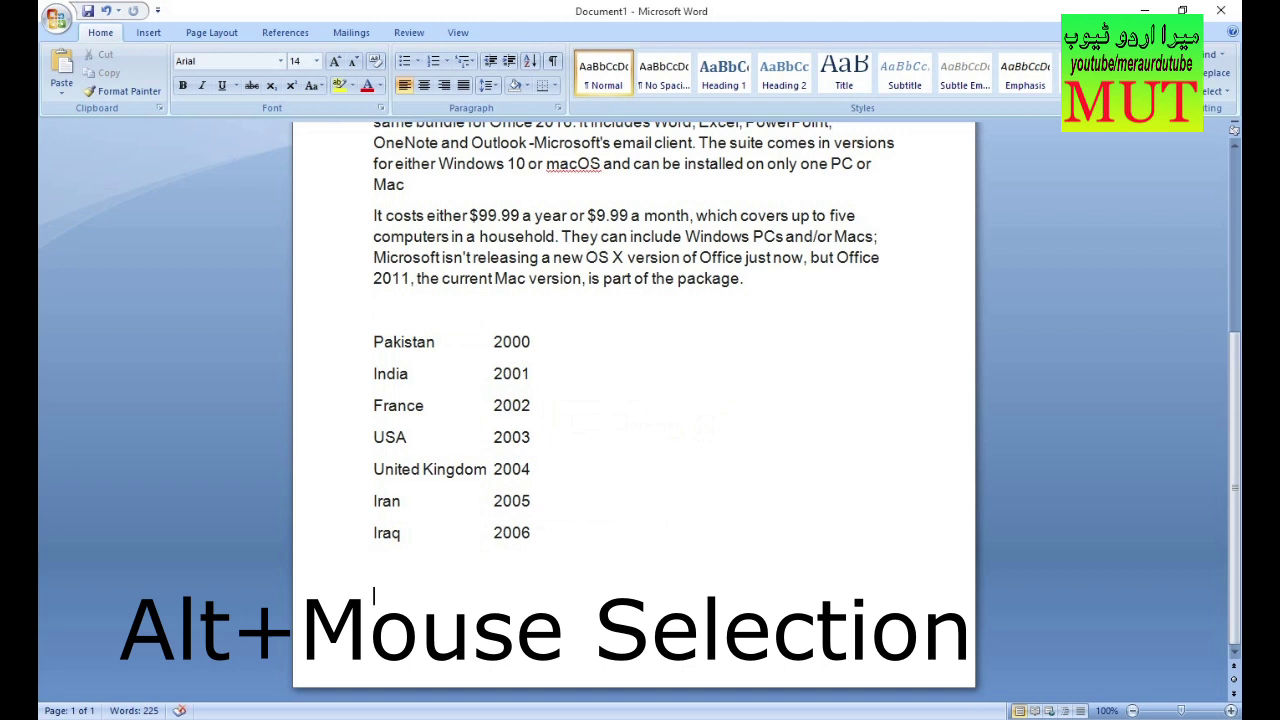
pyautogui.hotkey('ctrl', 'v')
pyautogui.scroll(-4, 633, 400)
pyautogui.scroll(-2, 633, 400)
pyautogui.scroll(-2, 633, 400)
pyautogui.scroll(-1, 633, 400)
# Step: Return to the country/year list and place the insertion point before 2000
pyautogui.moveTo(373, 378); pyautogui.dragTo(500, 404)
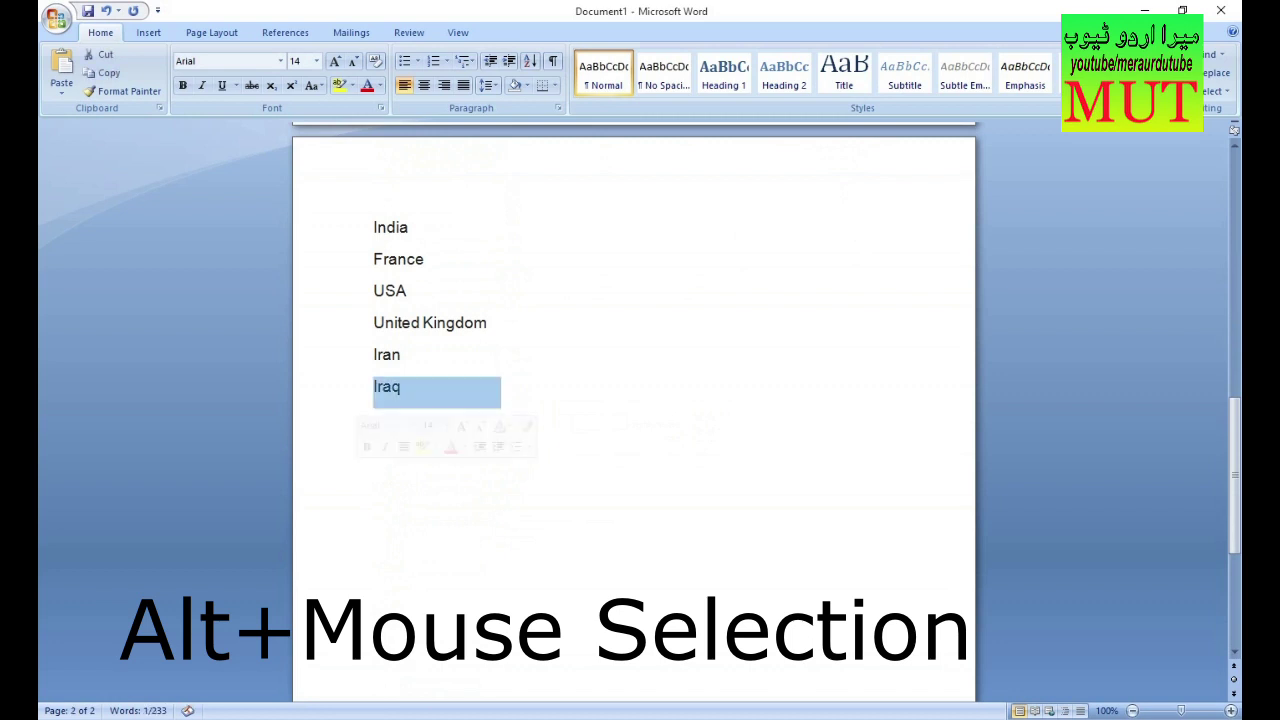
pyautogui.click(494, 386)
pyautogui.scroll(3, 494, 386)
pyautogui.scroll(3, 633, 400)
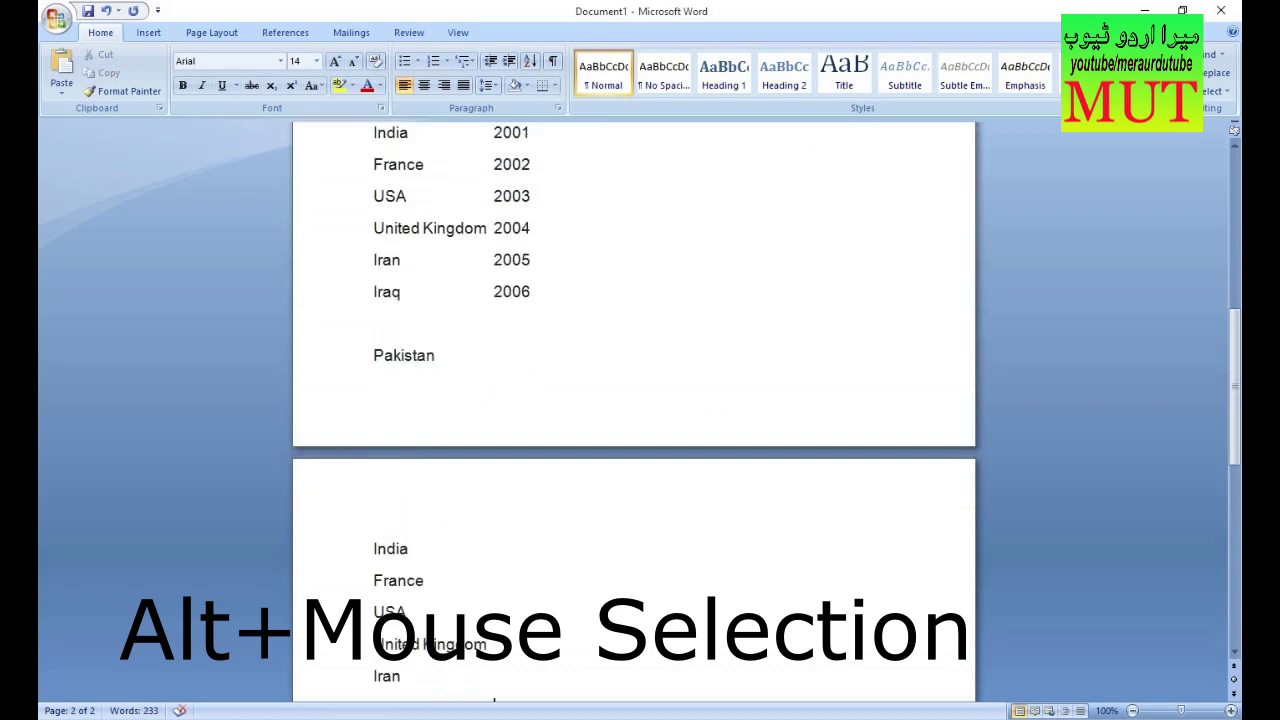
pyautogui.scroll(-1, 494, 703)
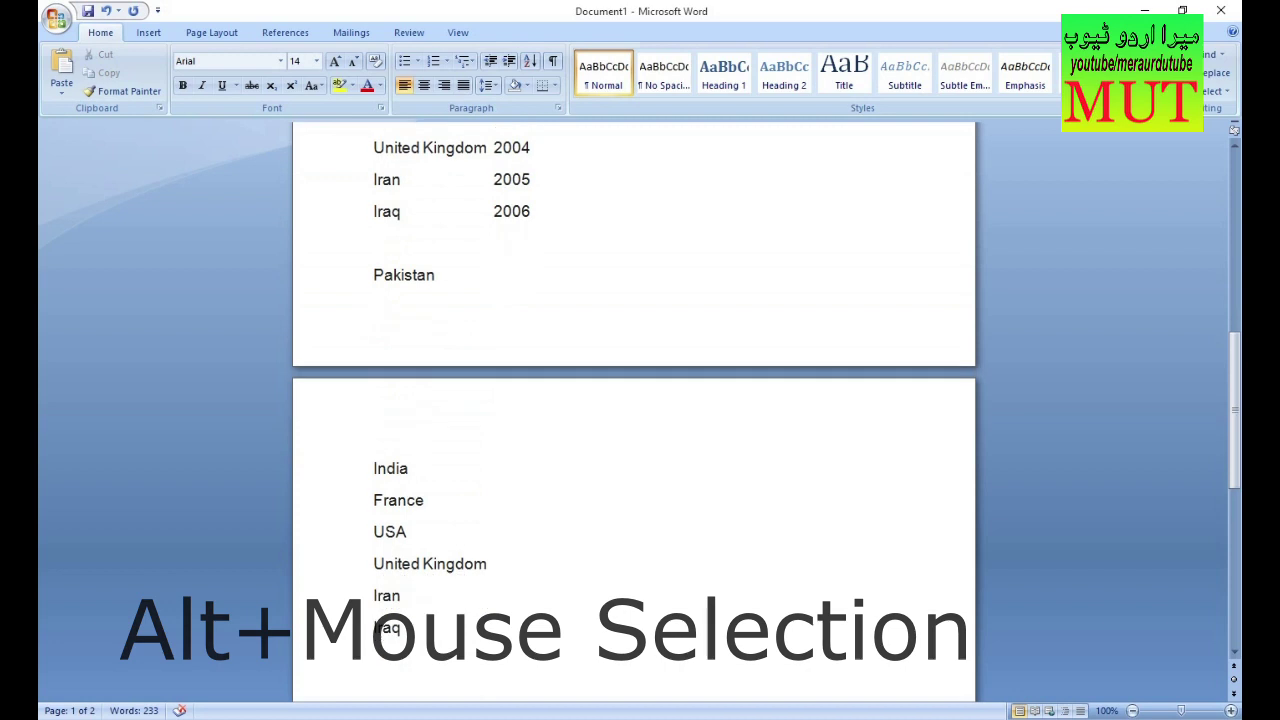
pyautogui.scroll(2, 494, 703)
pyautogui.scroll(1, 494, 703)
pyautogui.scroll(4, 494, 703)
pyautogui.click(494, 342)
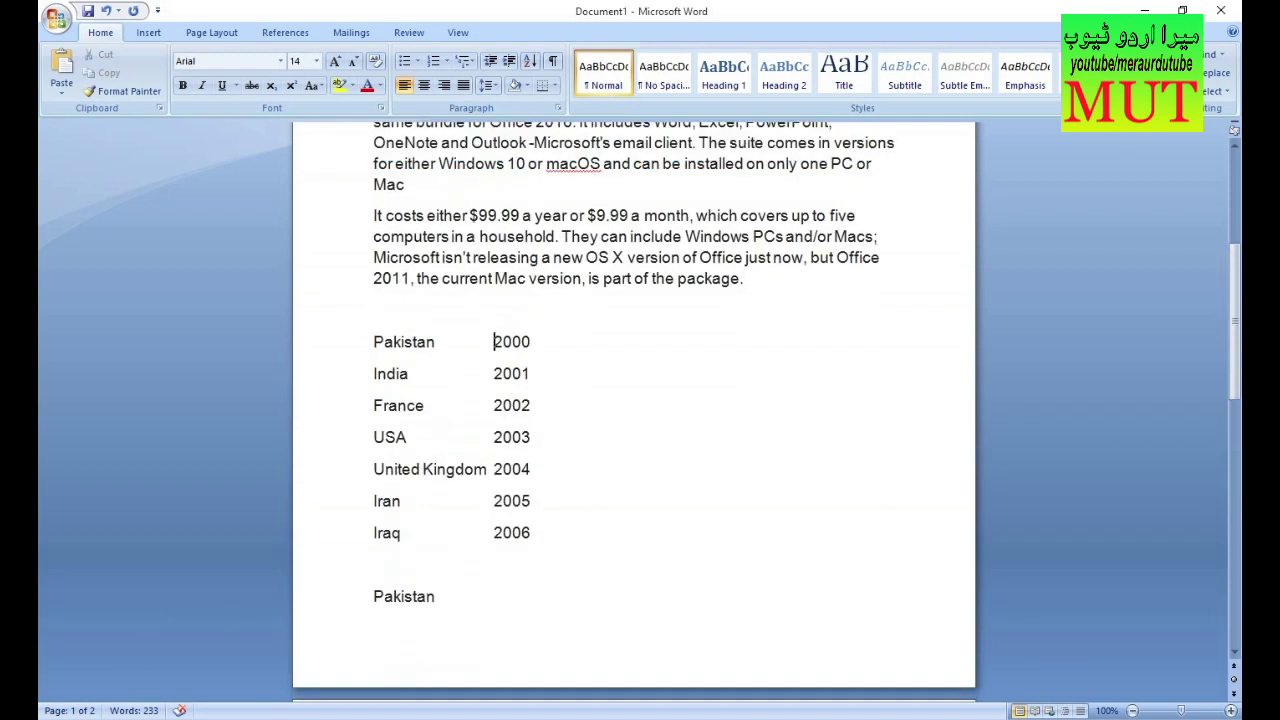
pyautogui.keyDown('alt'); pyautogui.click(494, 342); pyautogui.keyUp('alt')
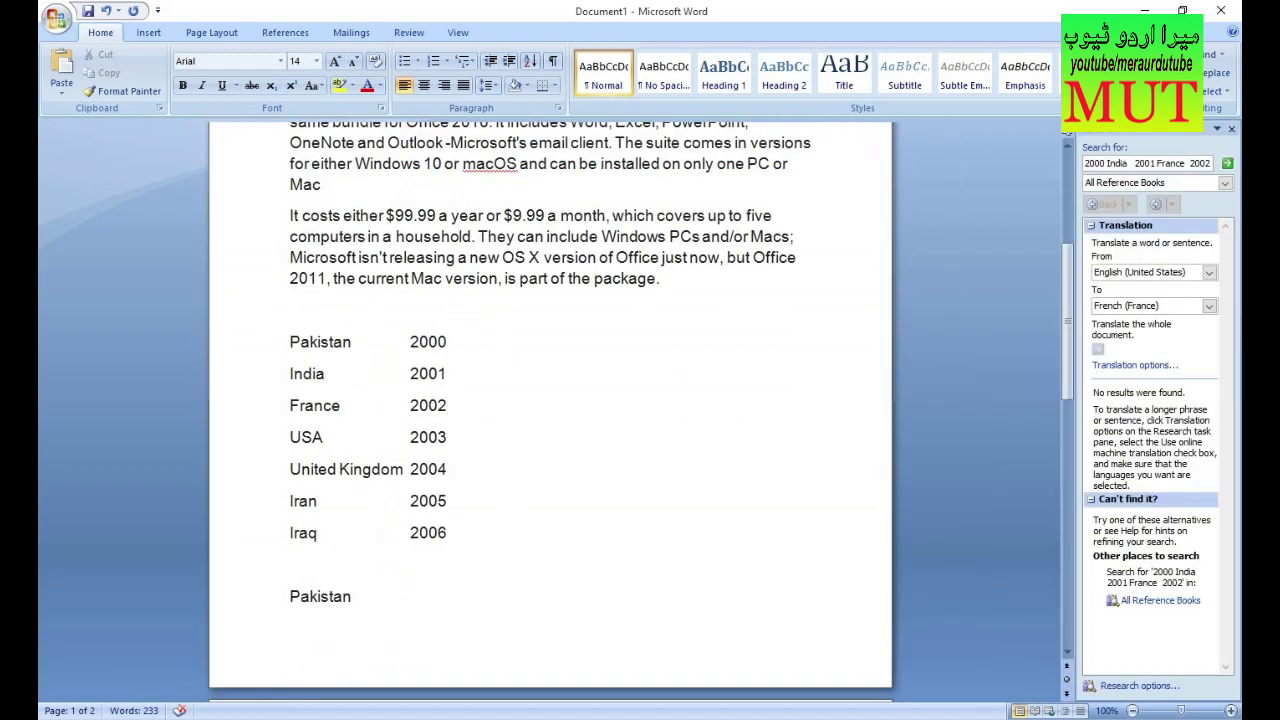
# Step: Block-select the country names Pakistan through USA in the list
pyautogui.moveTo(449, 405); pyautogui.dragTo(410, 341)
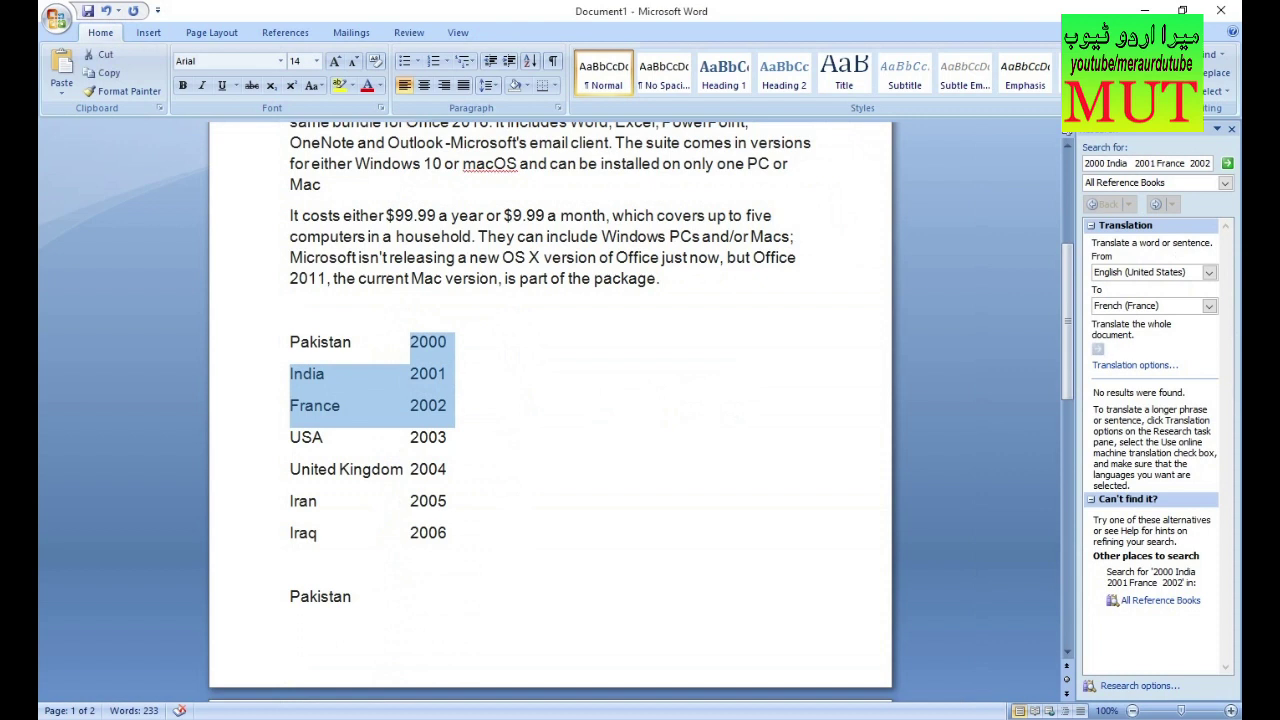
pyautogui.click(347, 341)
pyautogui.moveTo(290, 334)
pyautogui.mouseDown()
pyautogui.moveTo(391, 488)
pyautogui.moveTo(367, 458)
pyautogui.mouseUp()
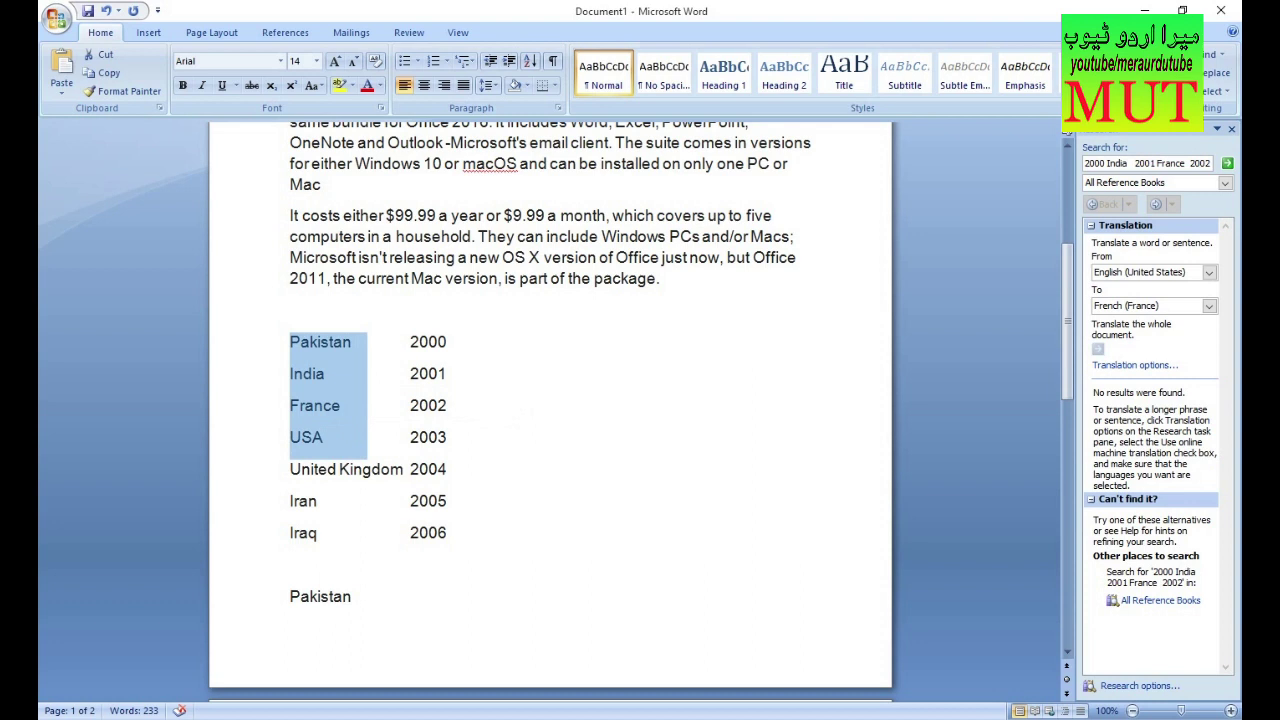
# Step: Paste Pakistan, India, France and USA on a new line after Iraq on page 2
pyautogui.scroll(-2, 550, 400)
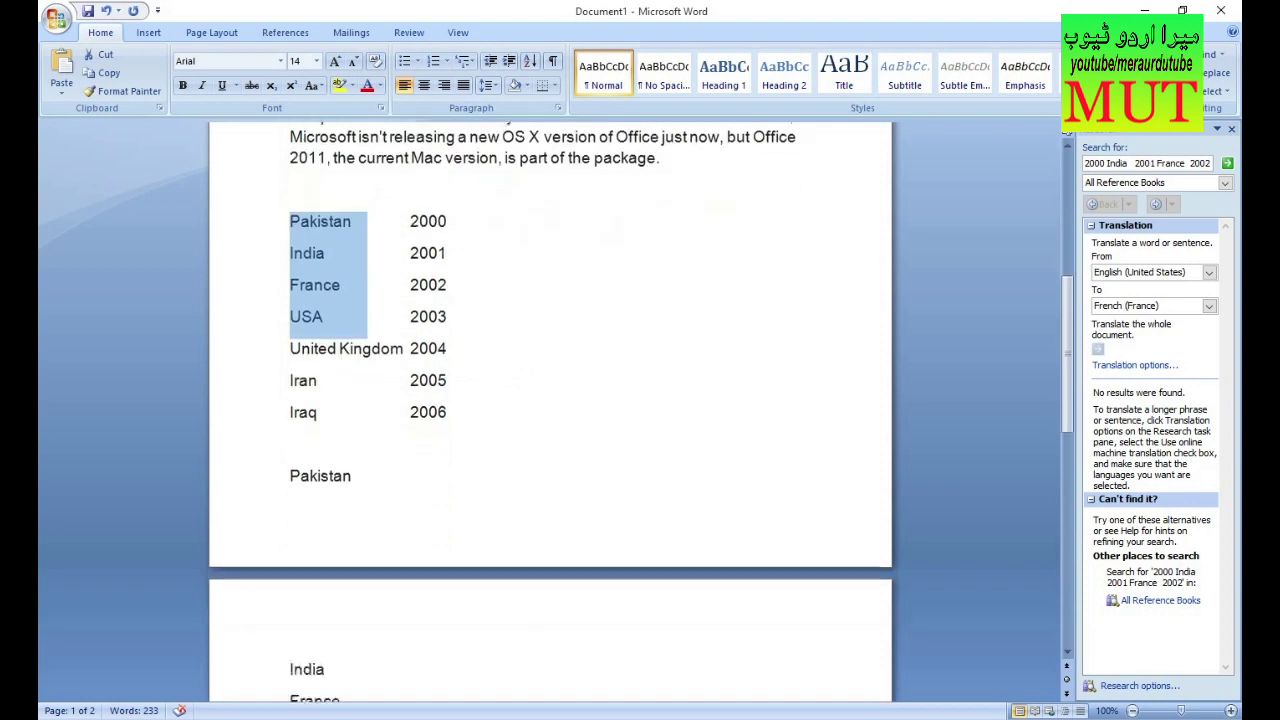
pyautogui.scroll(-6, 550, 400)
pyautogui.scroll(-3, 550, 400)
pyautogui.click(330, 306)
pyautogui.press('Return')
pyautogui.press('Return')
pyautogui.write('Pakistan India France USA')
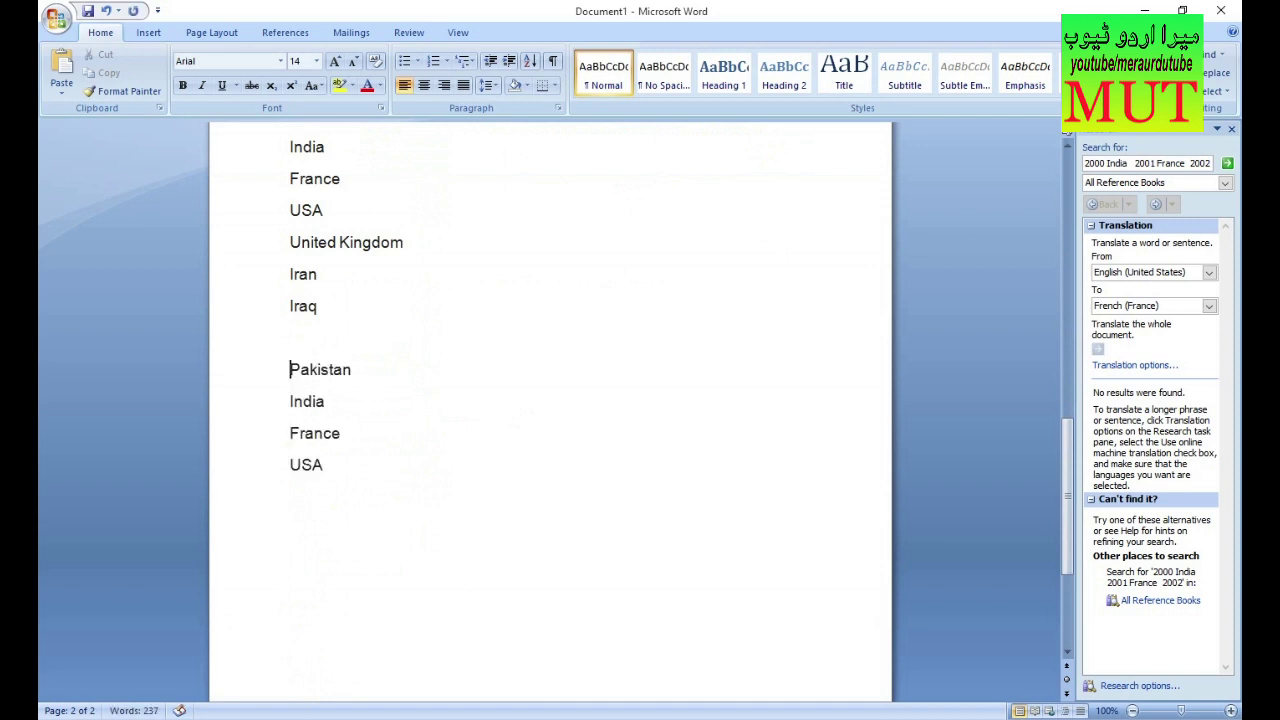
pyautogui.scroll(-2, 550, 400)
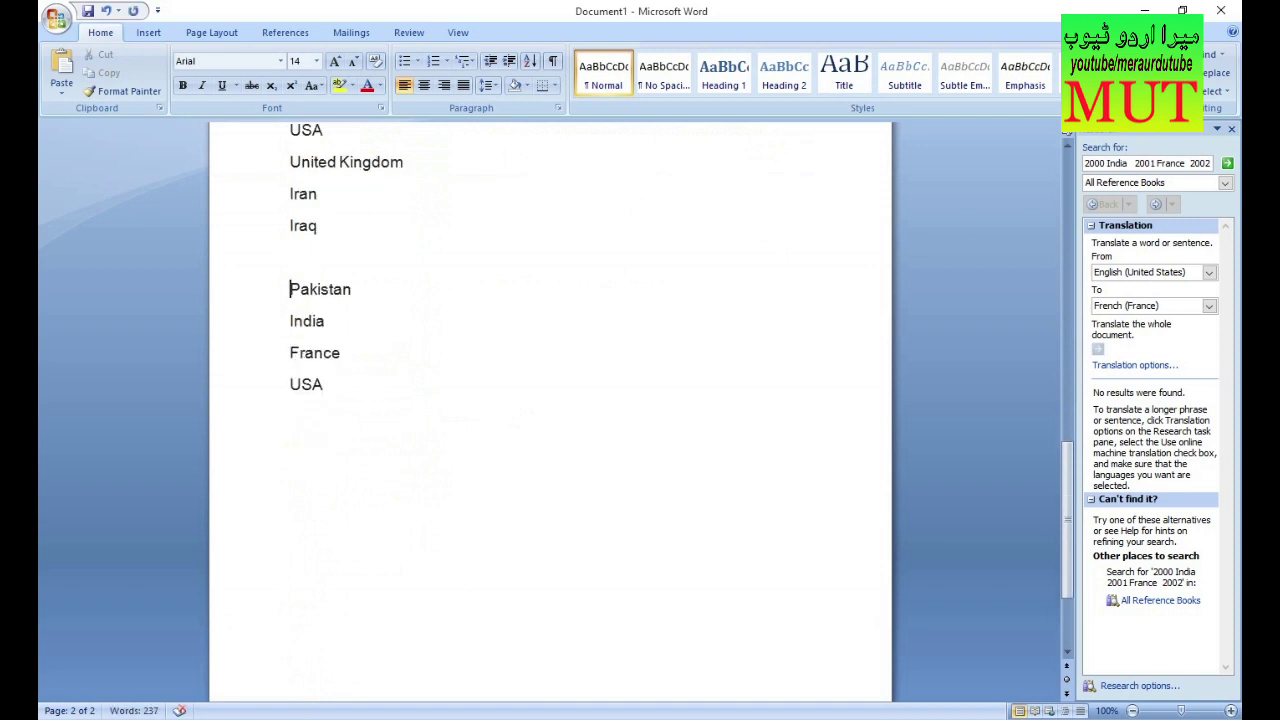
pyautogui.scroll(3, 550, 410)
pyautogui.scroll(6, 550, 410)
pyautogui.scroll(4, 550, 410)
pyautogui.scroll(3, 550, 410)
pyautogui.scroll(3, 550, 410)
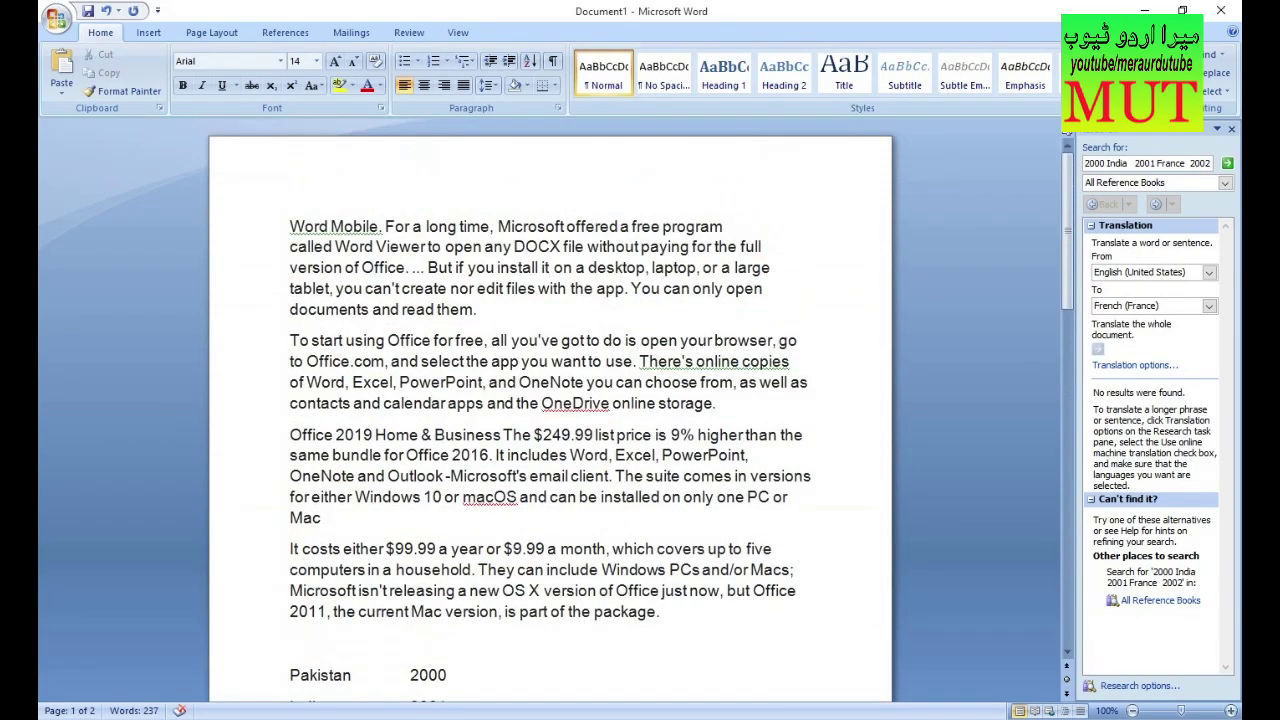